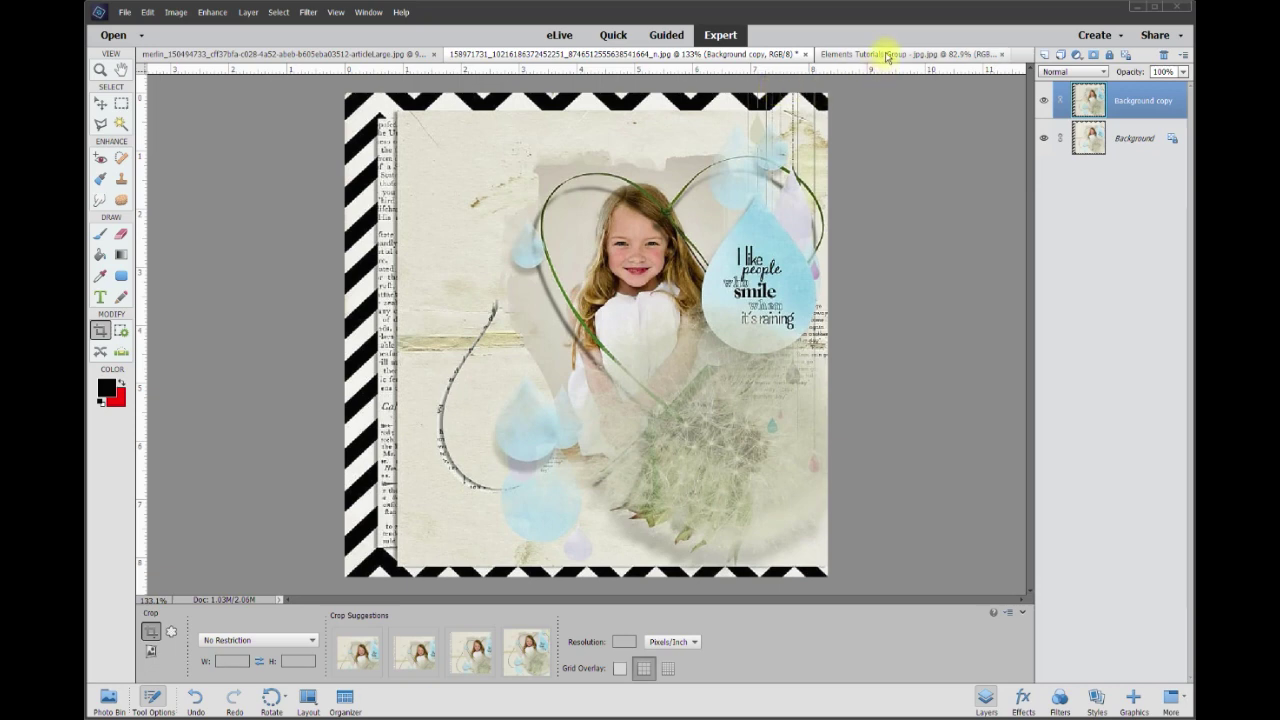
Step: Look at the Elements Tutorials Group document, then return to the scrapbook poster
{"action": "left_click", "coordinate": [886, 56]}
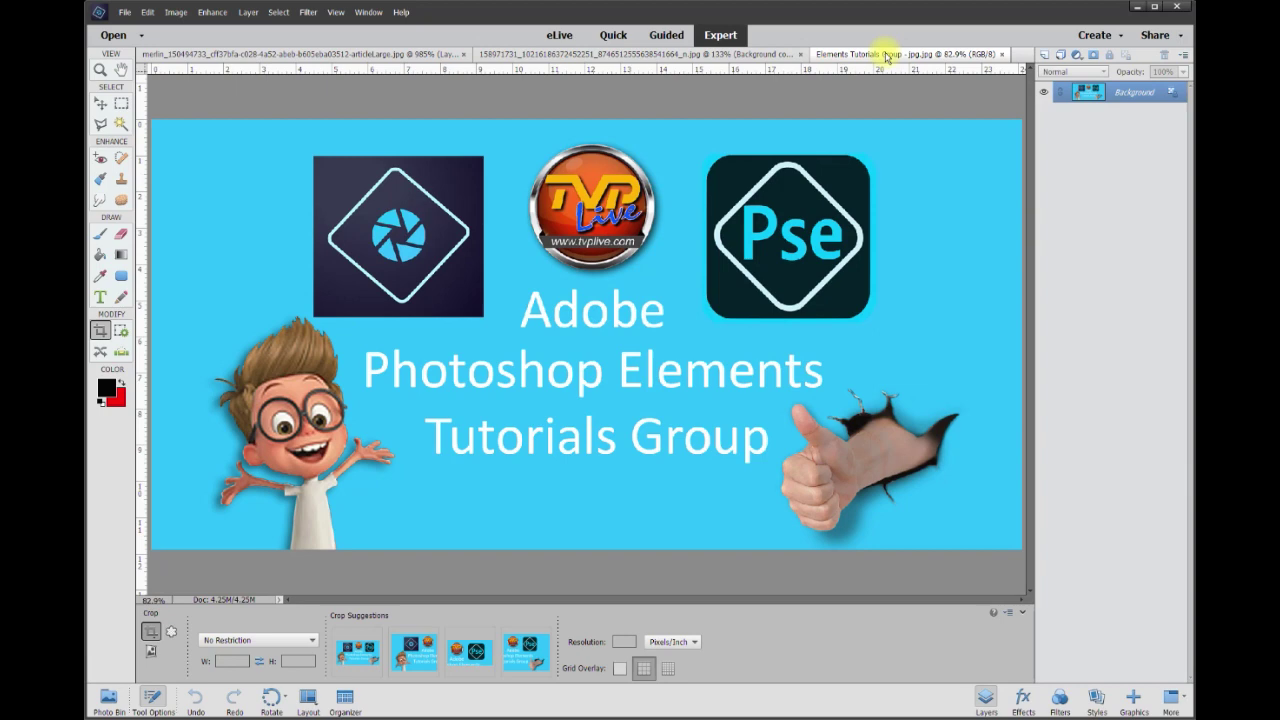
{"action": "left_click", "coordinate": [655, 54]}
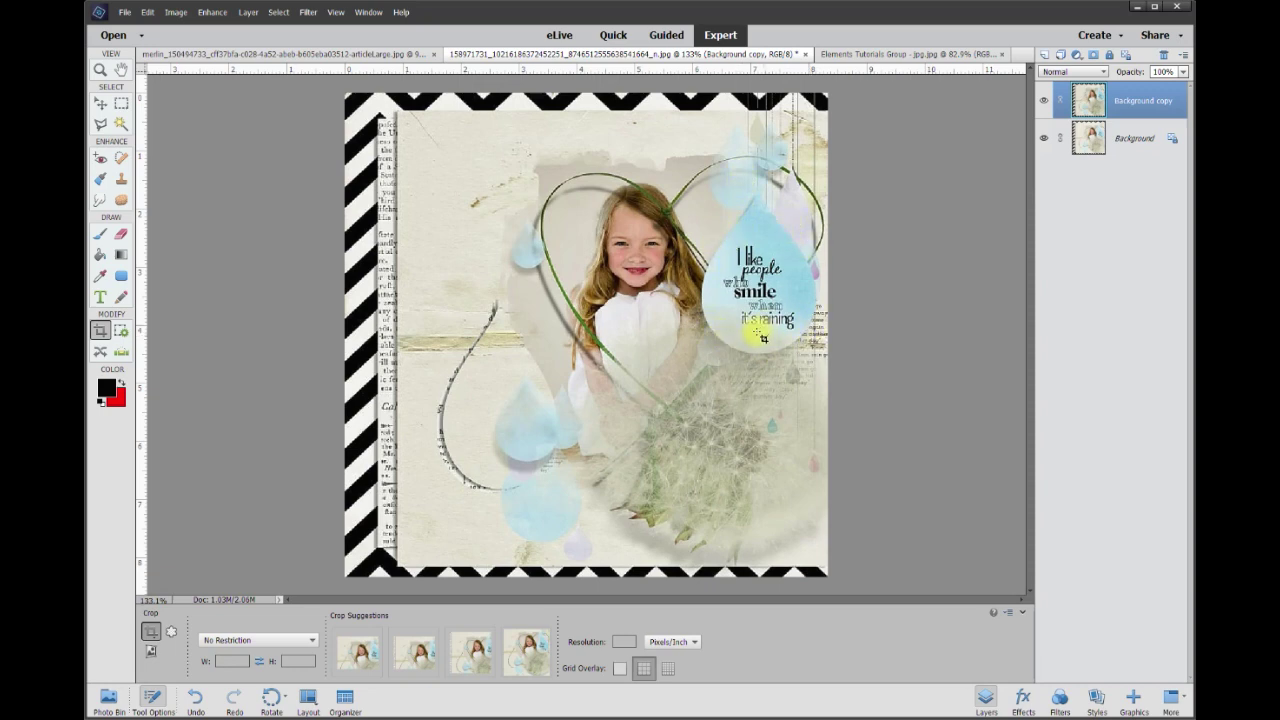
{"action": "scroll", "coordinate": [514, 232], "scroll_direction": "up", "scroll_amount": 3}
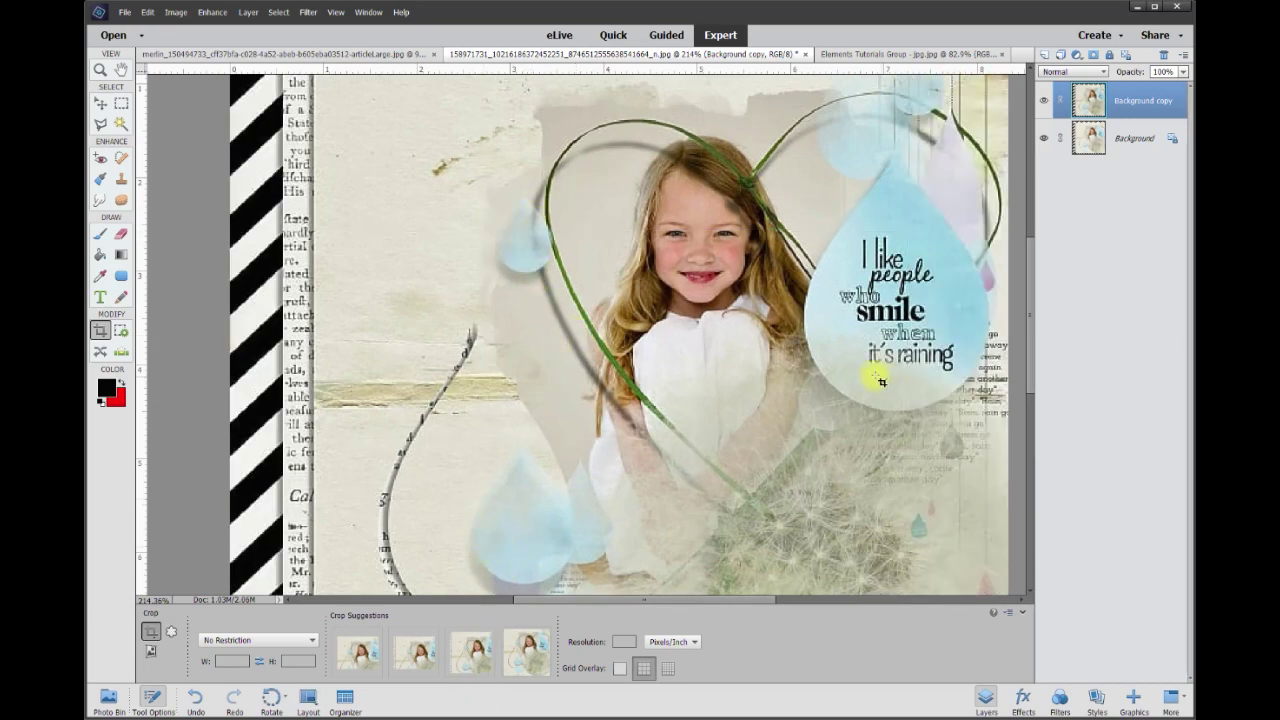
{"action": "scroll", "coordinate": [880, 381], "scroll_direction": "down", "scroll_amount": 3}
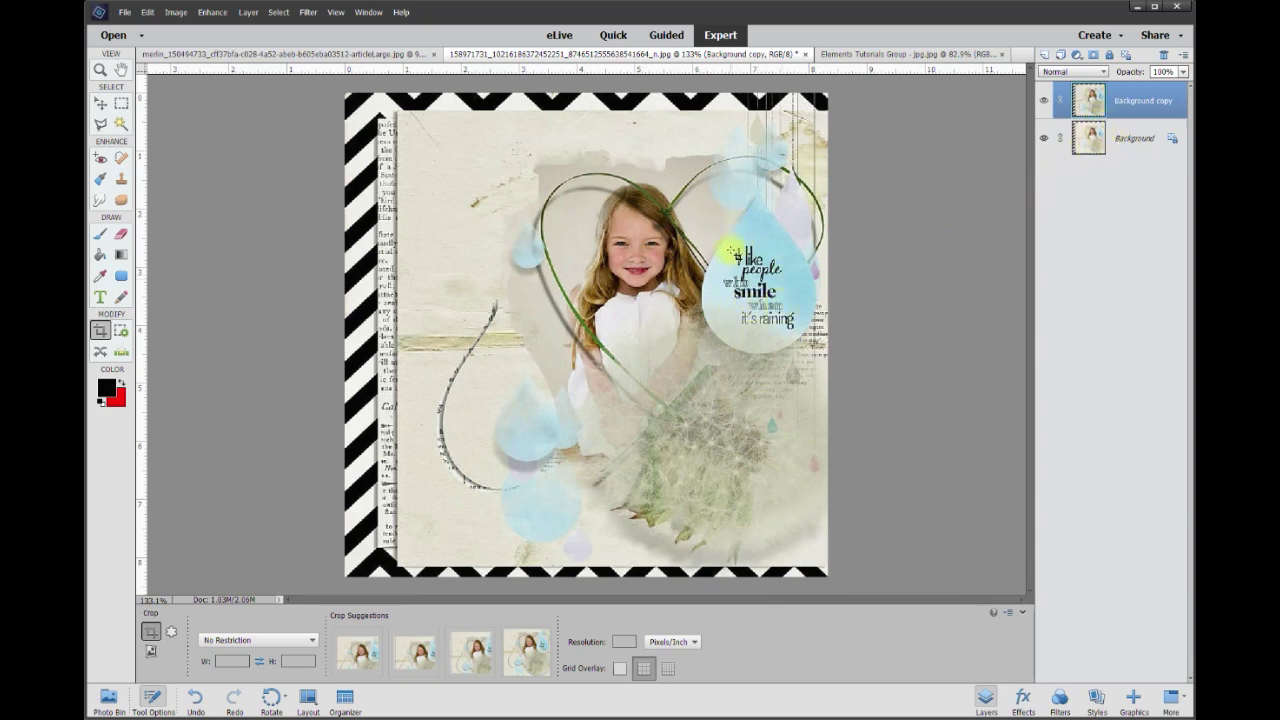
{"action": "scroll", "coordinate": [805, 266], "scroll_direction": "up", "scroll_amount": 3}
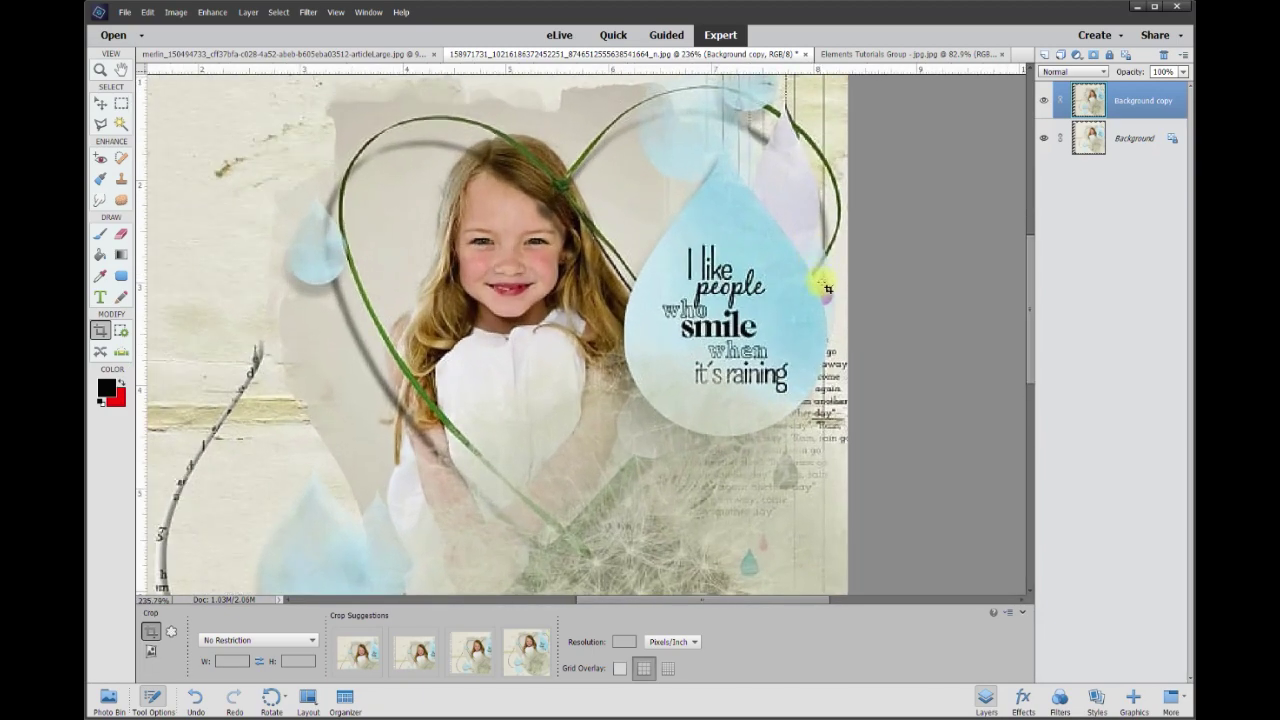
{"action": "scroll", "coordinate": [826, 288], "scroll_direction": "up", "scroll_amount": 1}
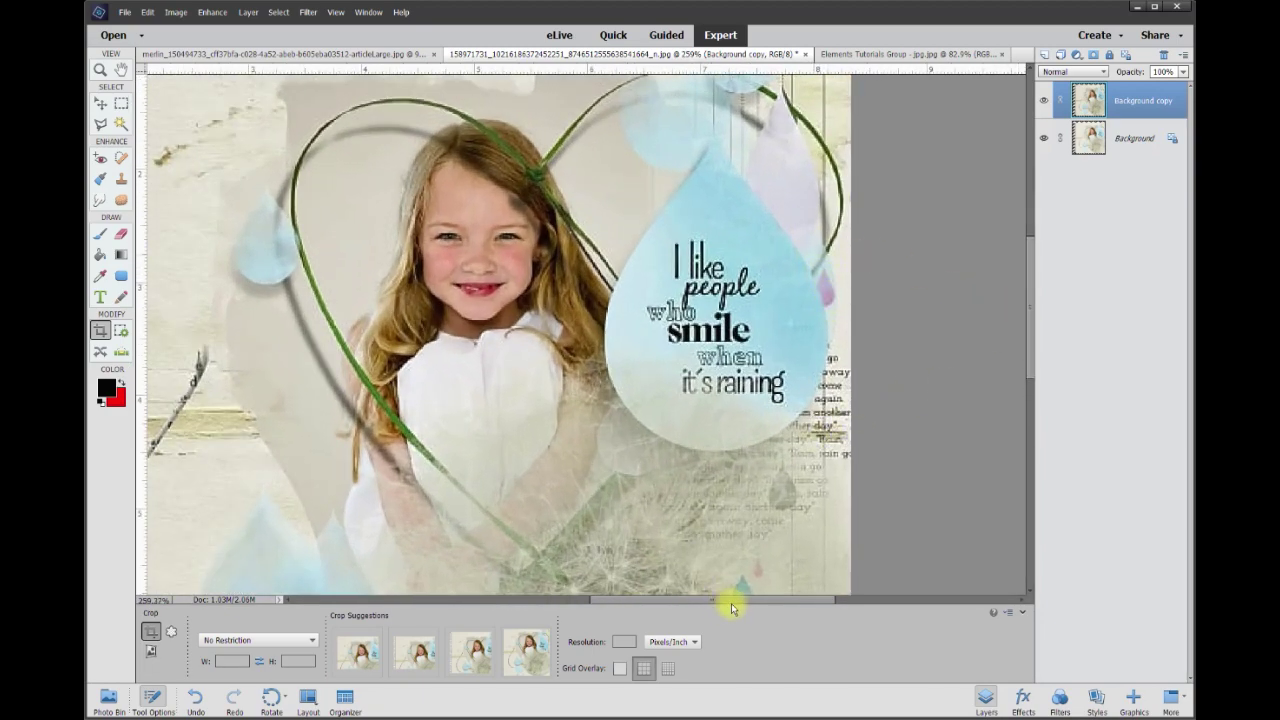
{"action": "left_click_drag", "start_coordinate": [731, 607], "coordinate": [760, 602]}
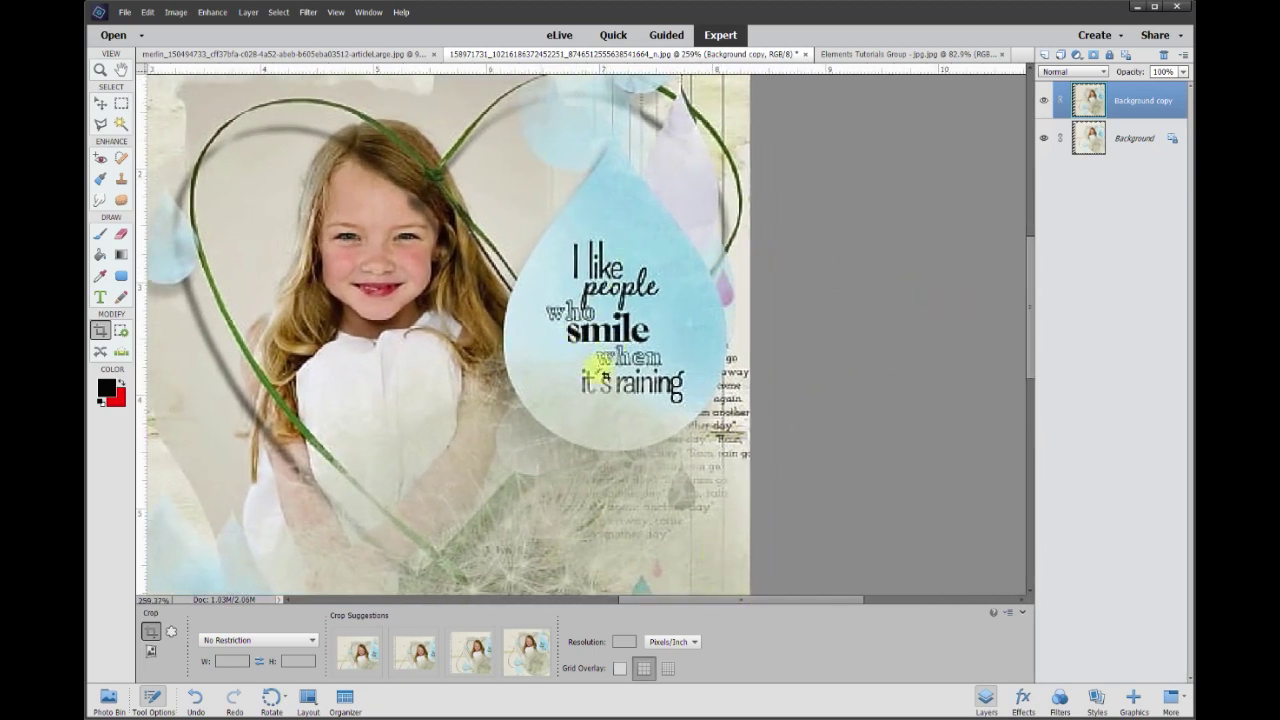
{"action": "left_click_drag", "start_coordinate": [1027, 257], "coordinate": [1033, 249]}
Step: Set Brightness/Contrast on the Background copy to about -99 brightness and 42 contrast
{"action": "left_click", "coordinate": [212, 12]}
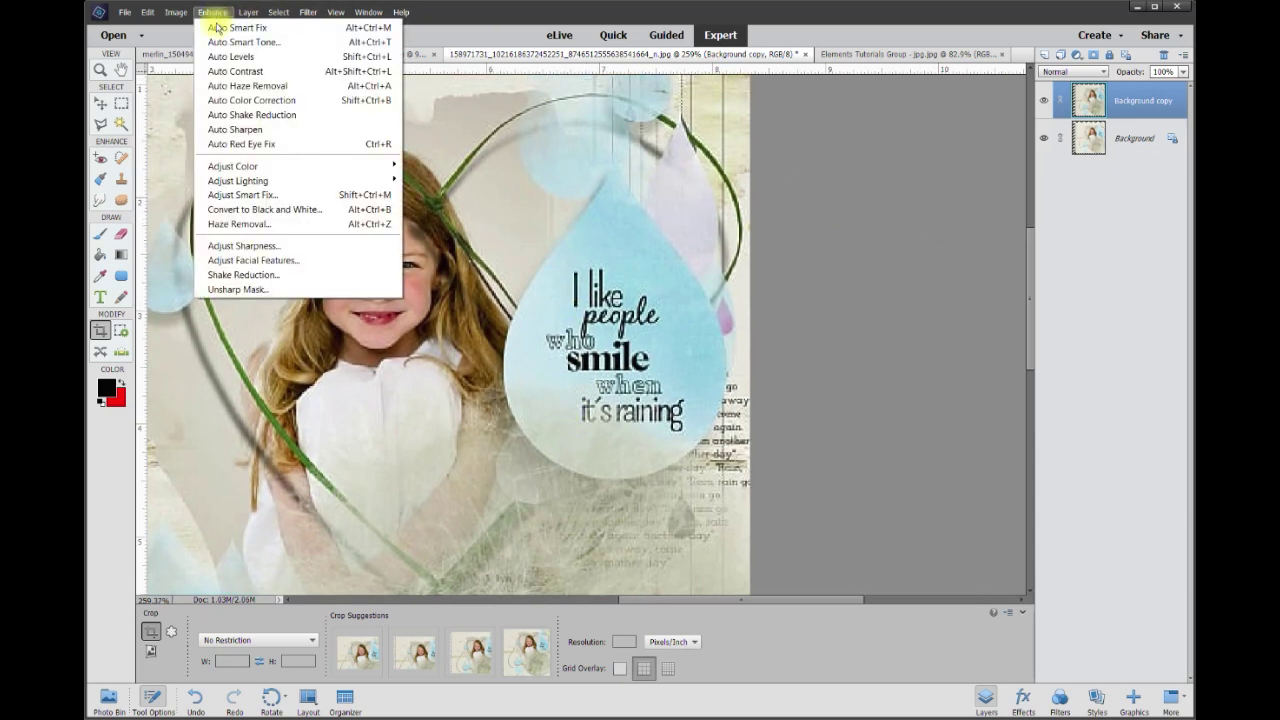
{"action": "mouse_move", "coordinate": [251, 180]}
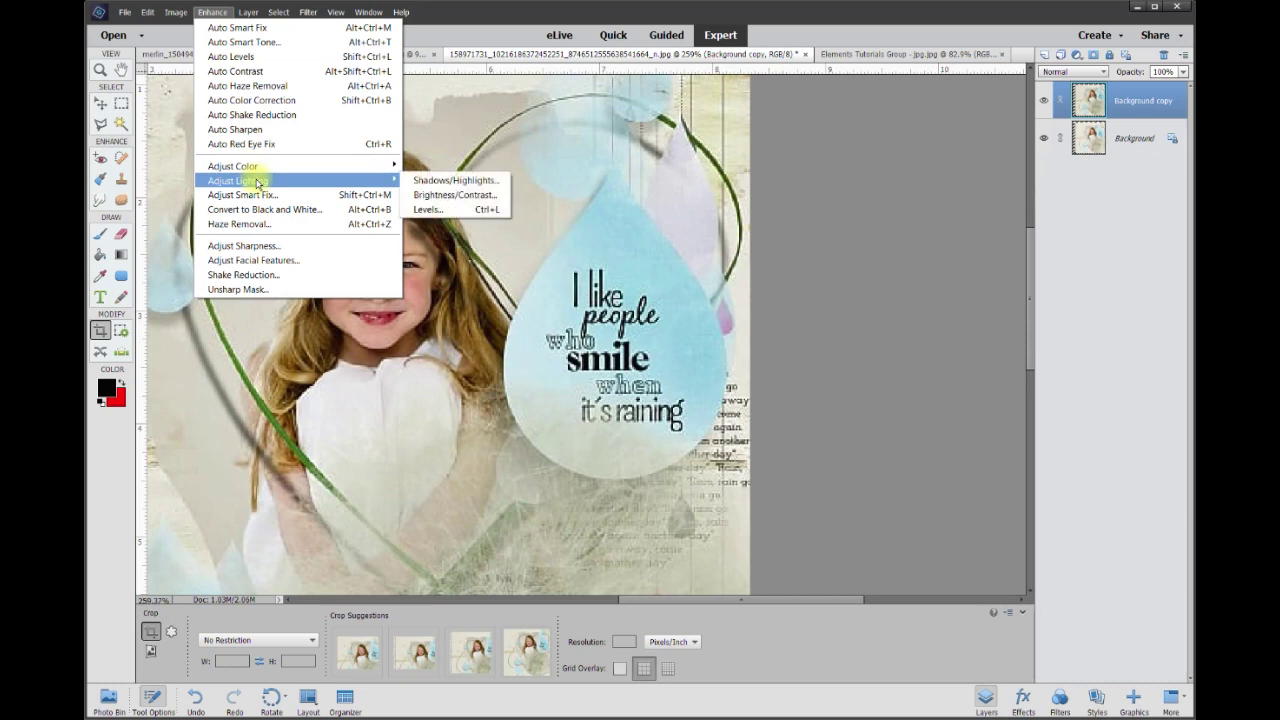
{"action": "left_click", "coordinate": [437, 195]}
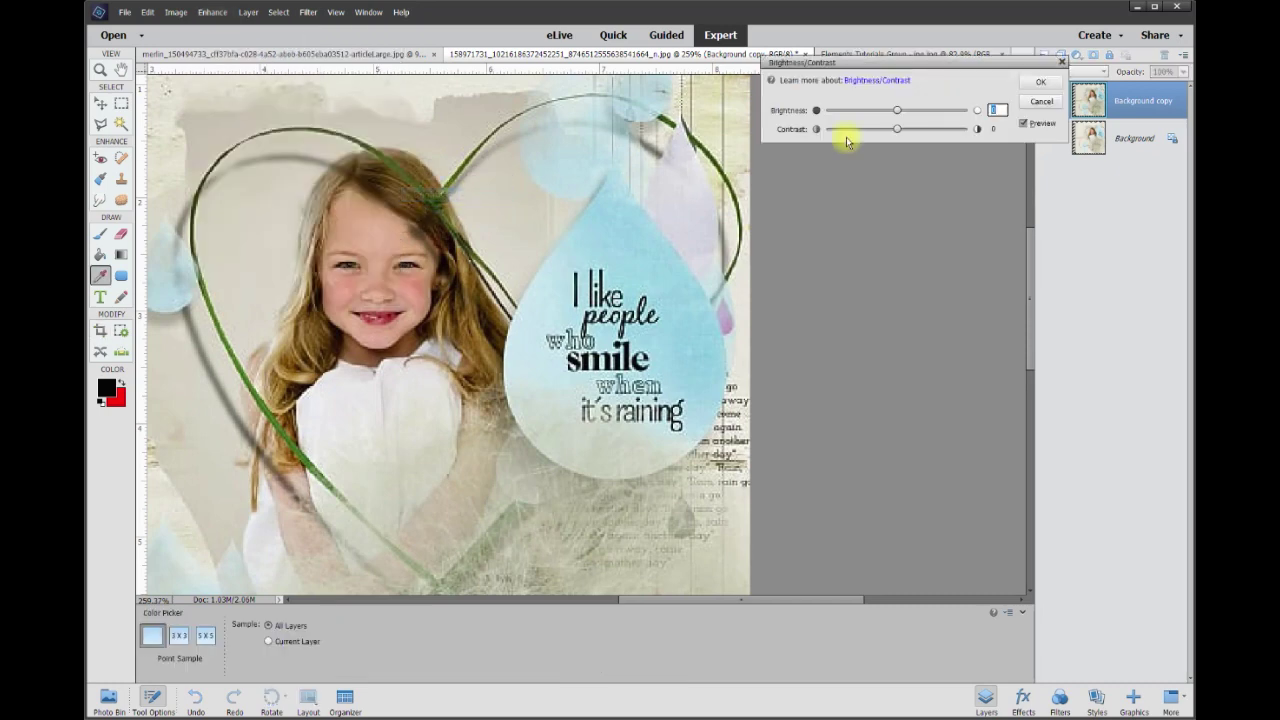
{"action": "left_click_drag", "start_coordinate": [898, 113], "coordinate": [855, 117]}
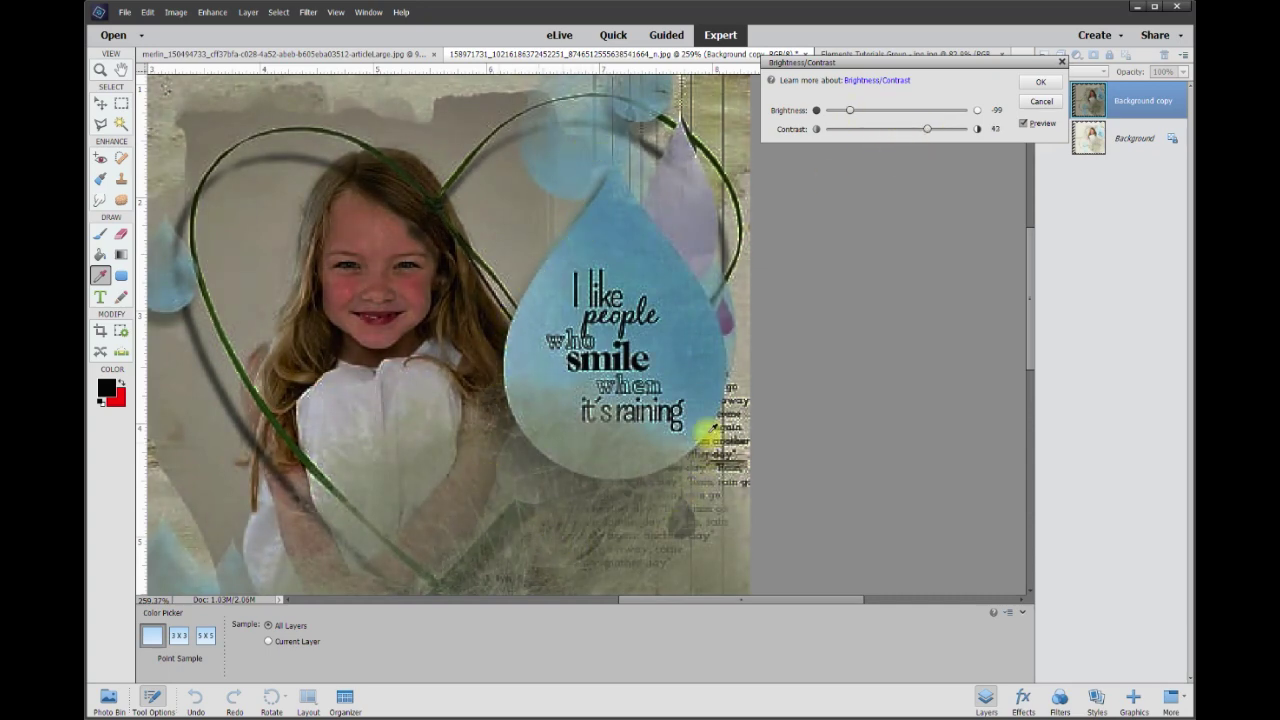
Step: Apply the brightness/contrast change and add a new empty Layer 1 above Background copy
{"action": "left_click", "coordinate": [1041, 83]}
{"action": "key", "text": "c"}
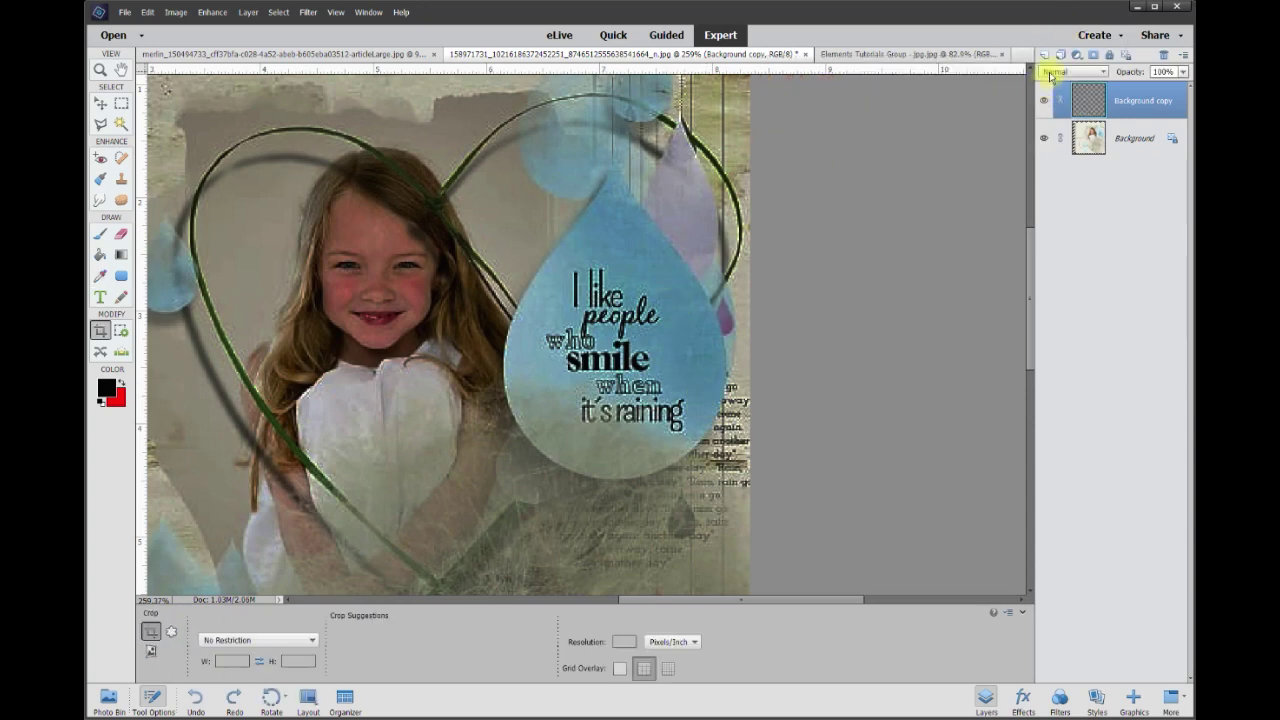
{"action": "left_click", "coordinate": [1044, 54]}
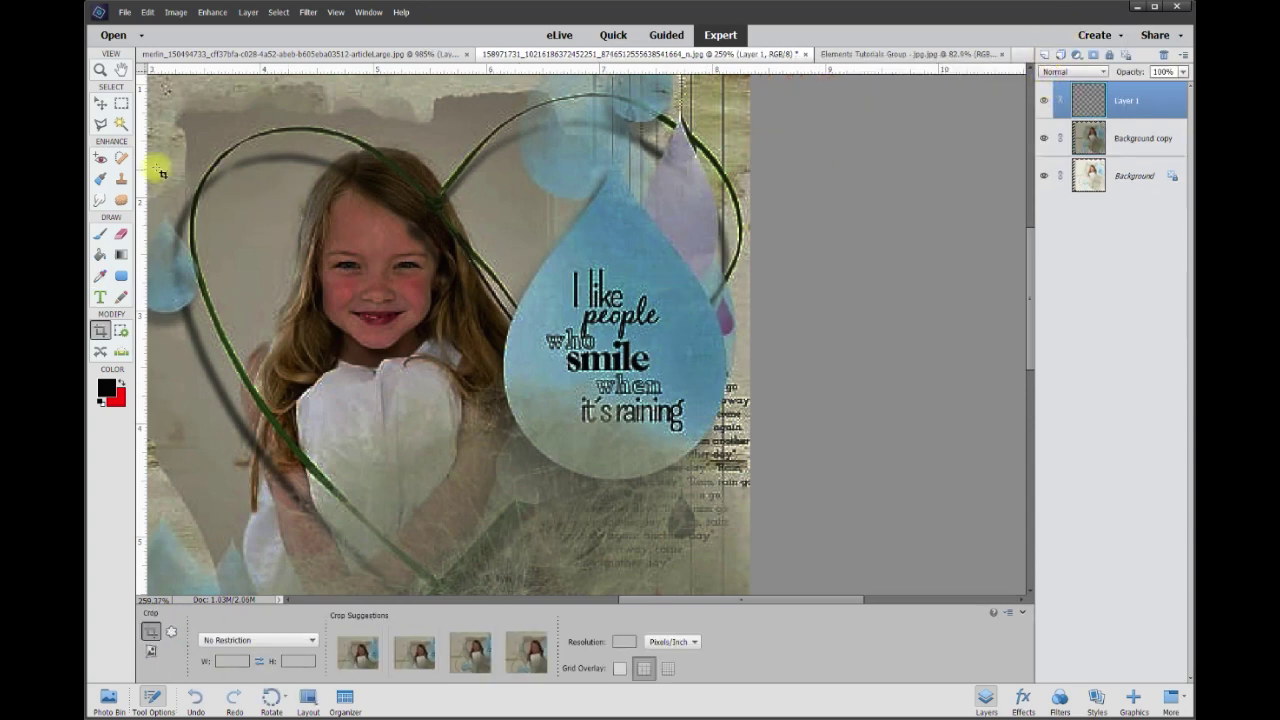
Step: Start a polygonal lasso outline at the teardrop's top tip and down its left side
{"action": "left_click", "coordinate": [100, 124]}
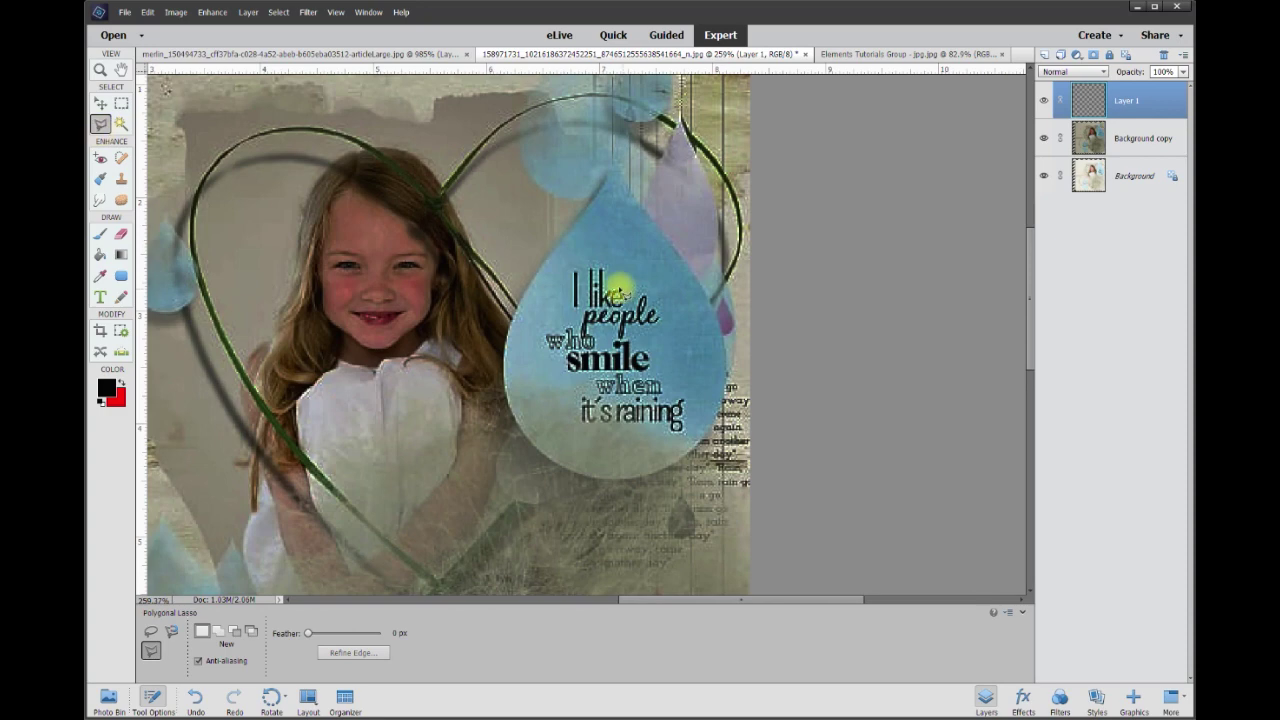
{"action": "scroll", "coordinate": [663, 271], "scroll_direction": "up", "scroll_amount": 5}
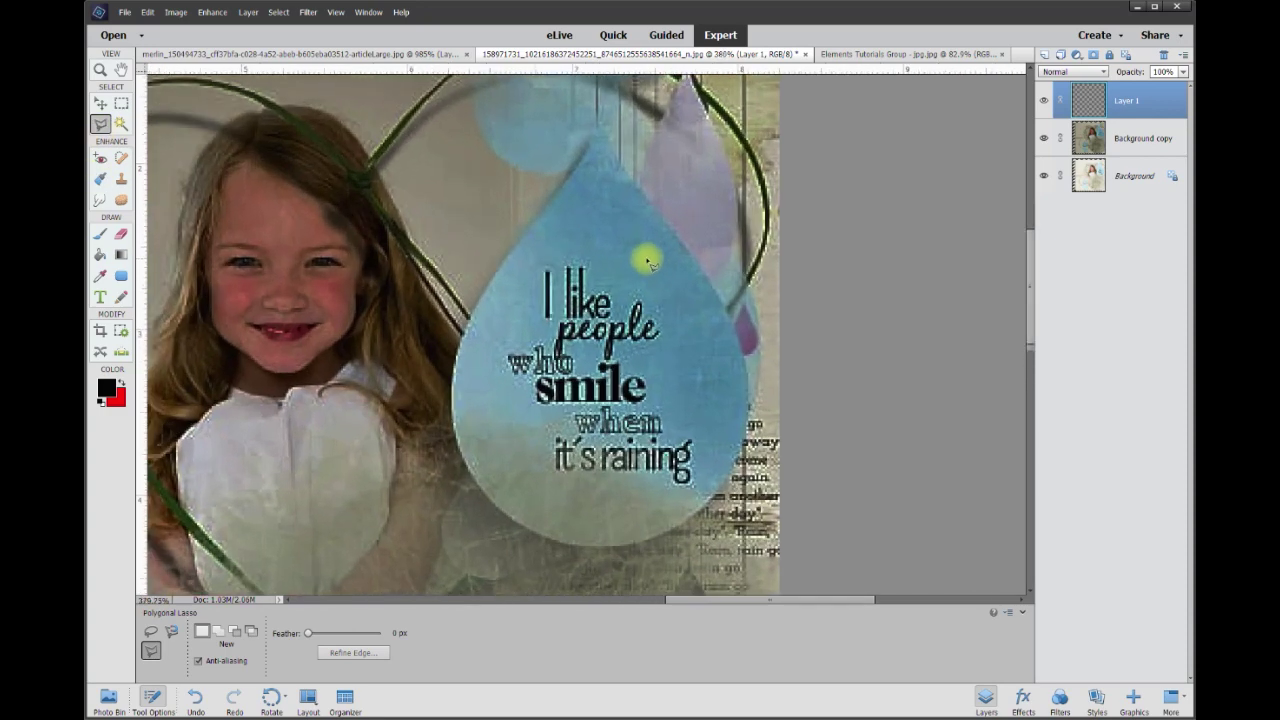
{"action": "scroll", "coordinate": [1029, 266], "scroll_direction": "up", "scroll_amount": 3}
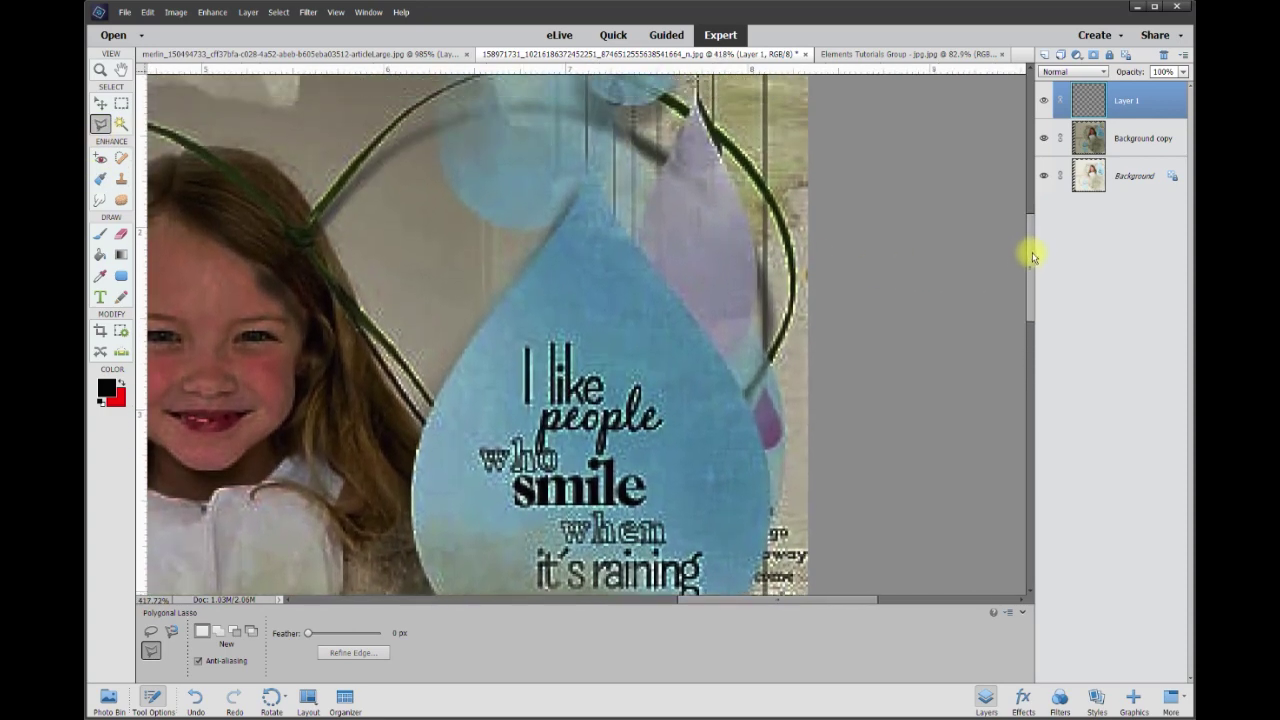
{"action": "scroll", "coordinate": [660, 215], "scroll_direction": "up", "scroll_amount": 1}
{"action": "scroll", "coordinate": [655, 210], "scroll_direction": "up", "scroll_amount": 1}
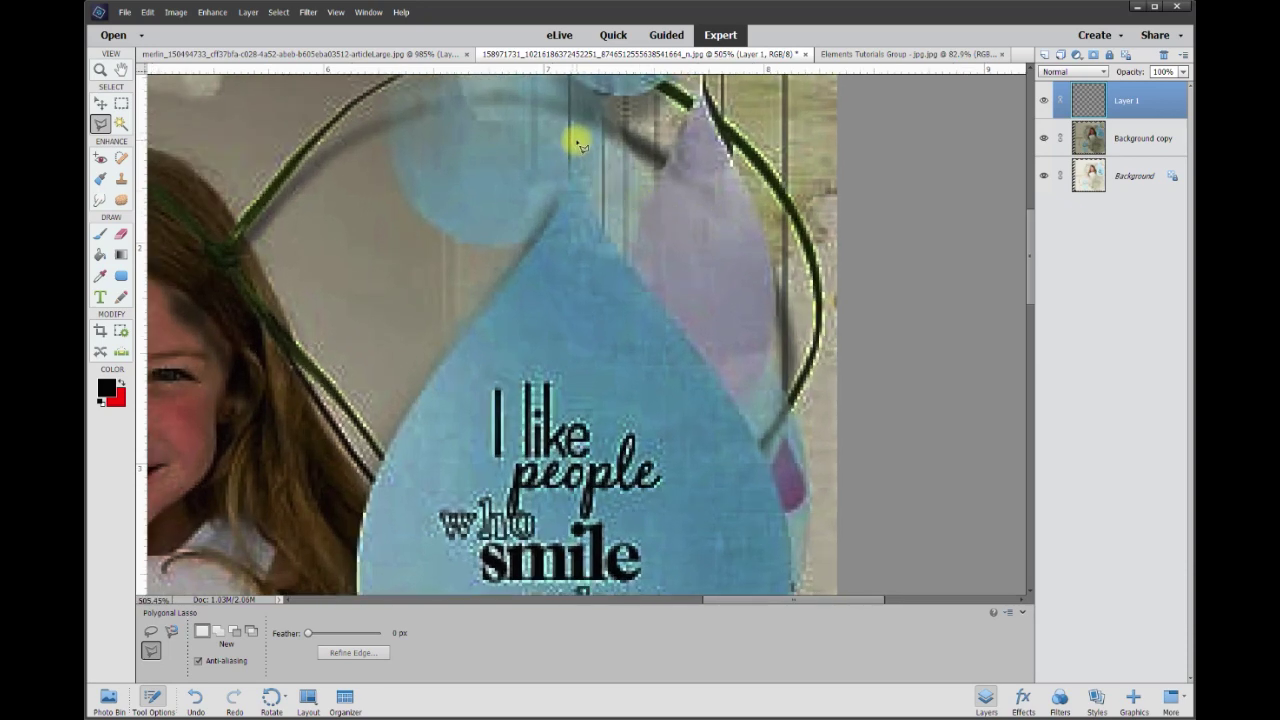
{"action": "left_click", "coordinate": [574, 150]}
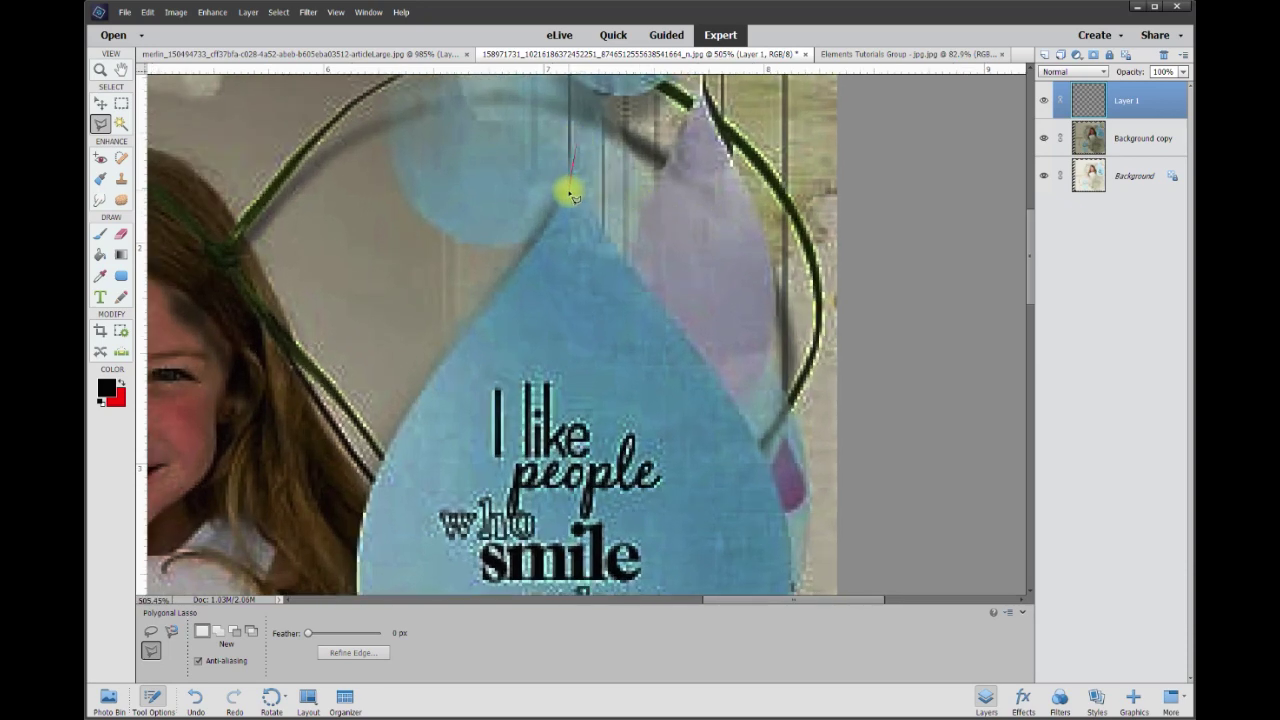
{"action": "left_click", "coordinate": [567, 189]}
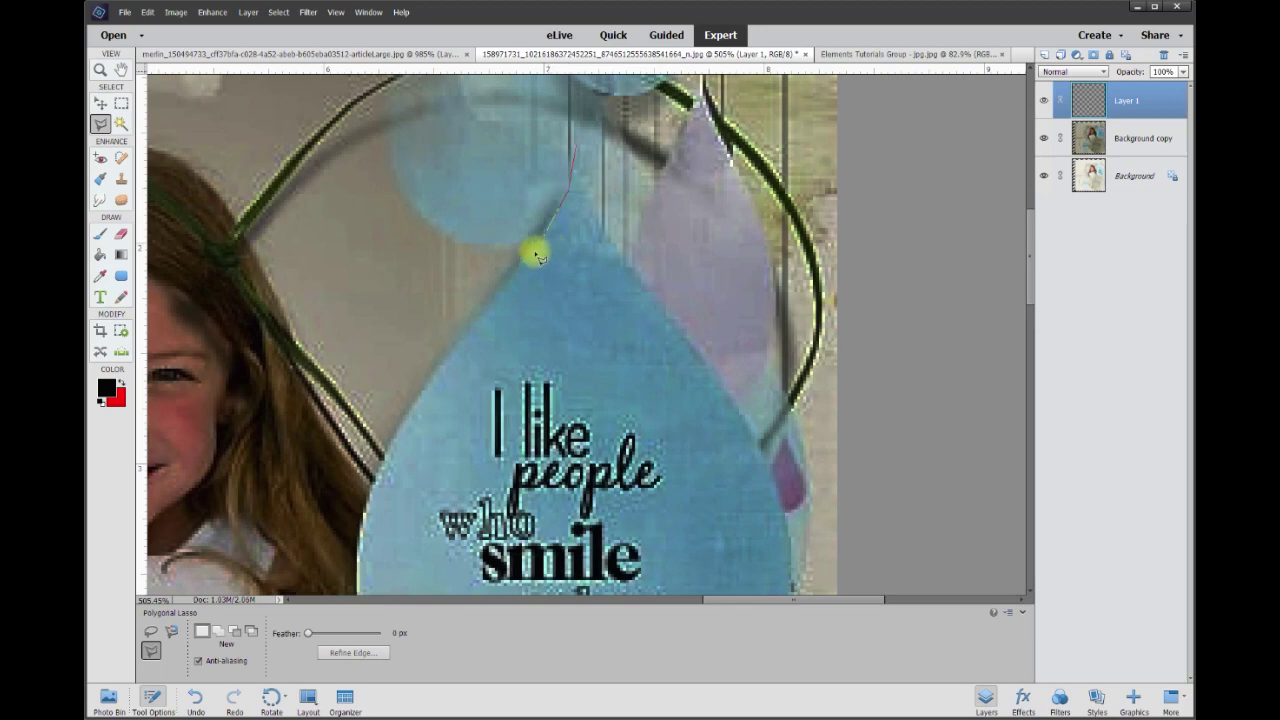
{"action": "left_click", "coordinate": [441, 372]}
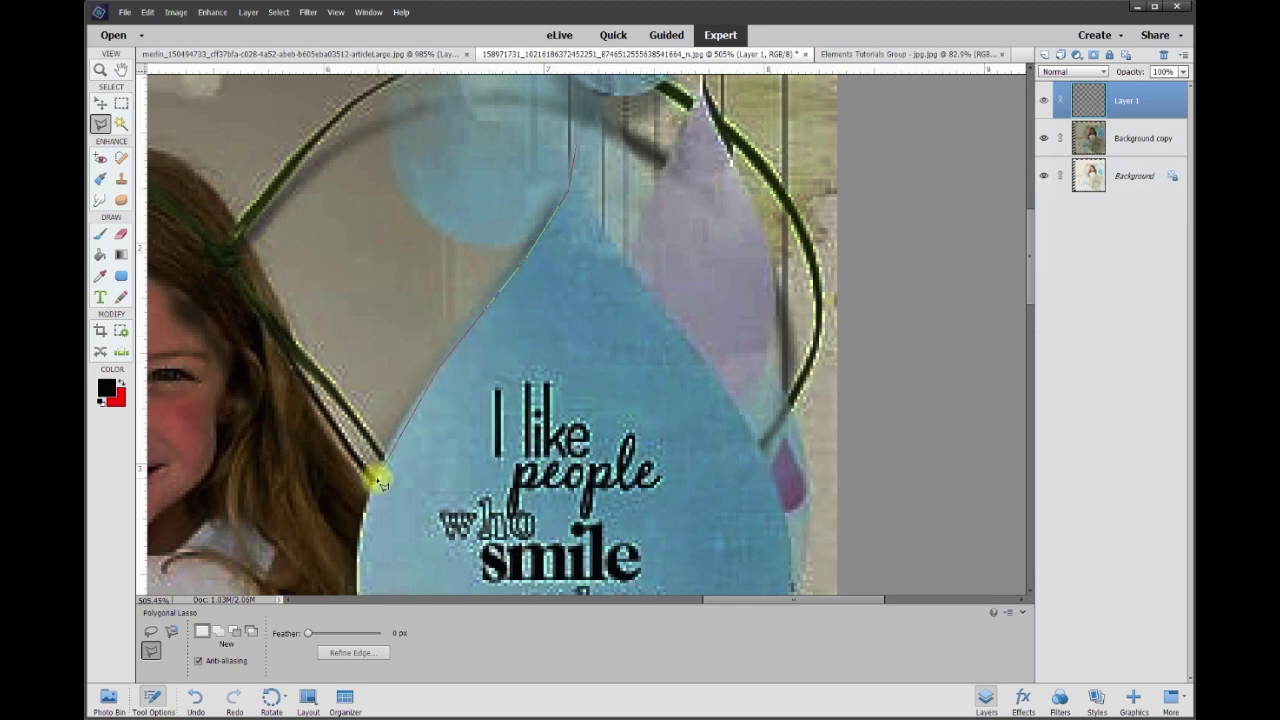
{"action": "scroll", "coordinate": [363, 580], "scroll_direction": "down", "scroll_amount": 5}
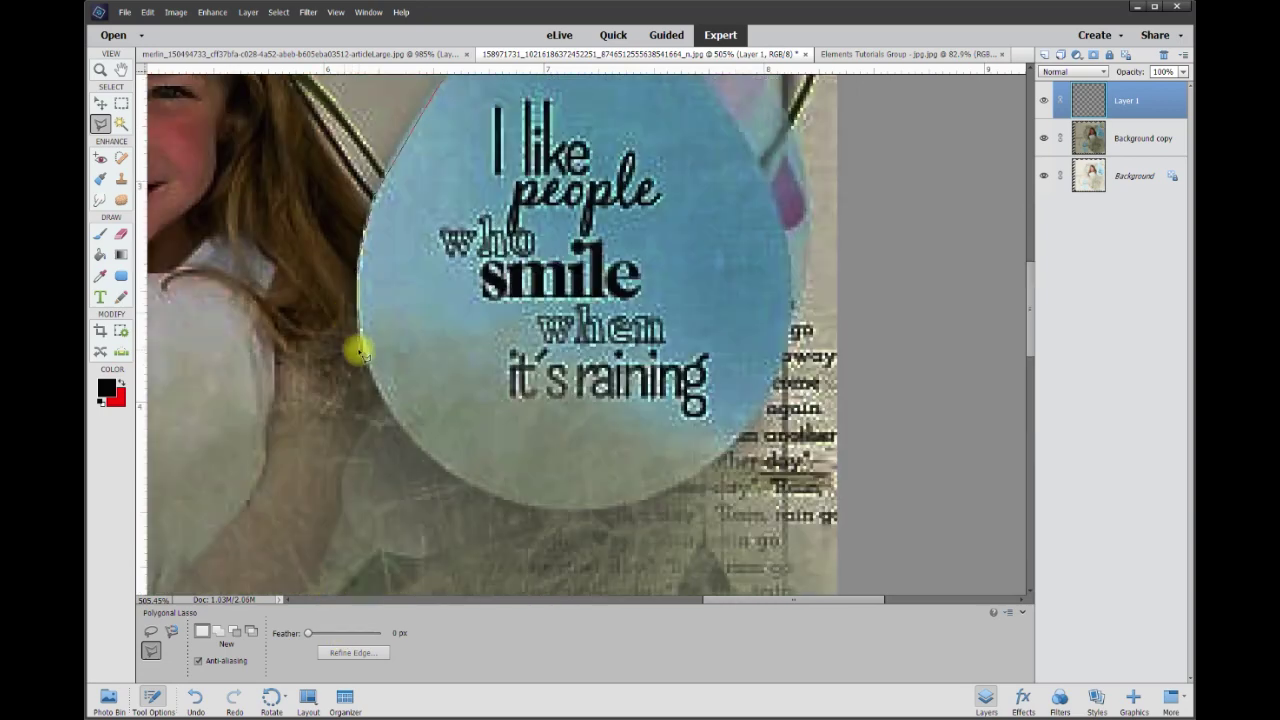
{"action": "left_click", "coordinate": [366, 350]}
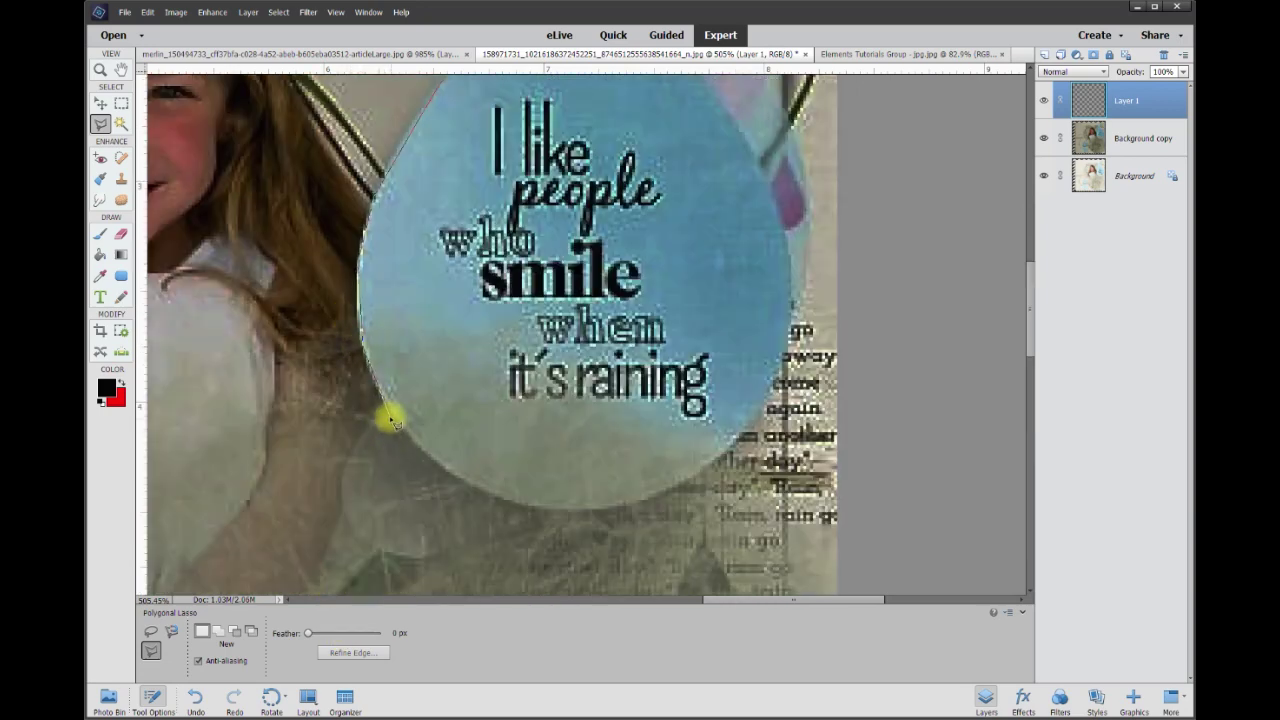
Step: Trace the teardrop's bottom and right edge and close the outline at its tip
{"action": "left_click", "coordinate": [440, 467]}
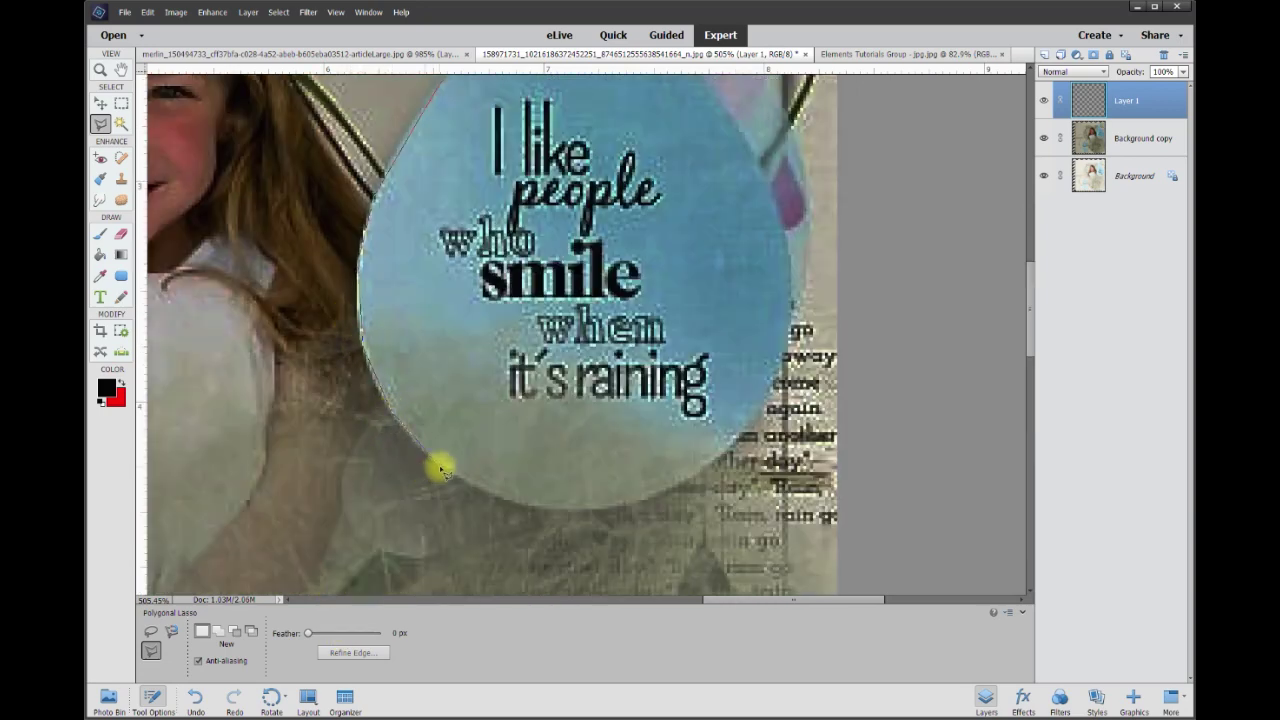
{"action": "left_click", "coordinate": [524, 506]}
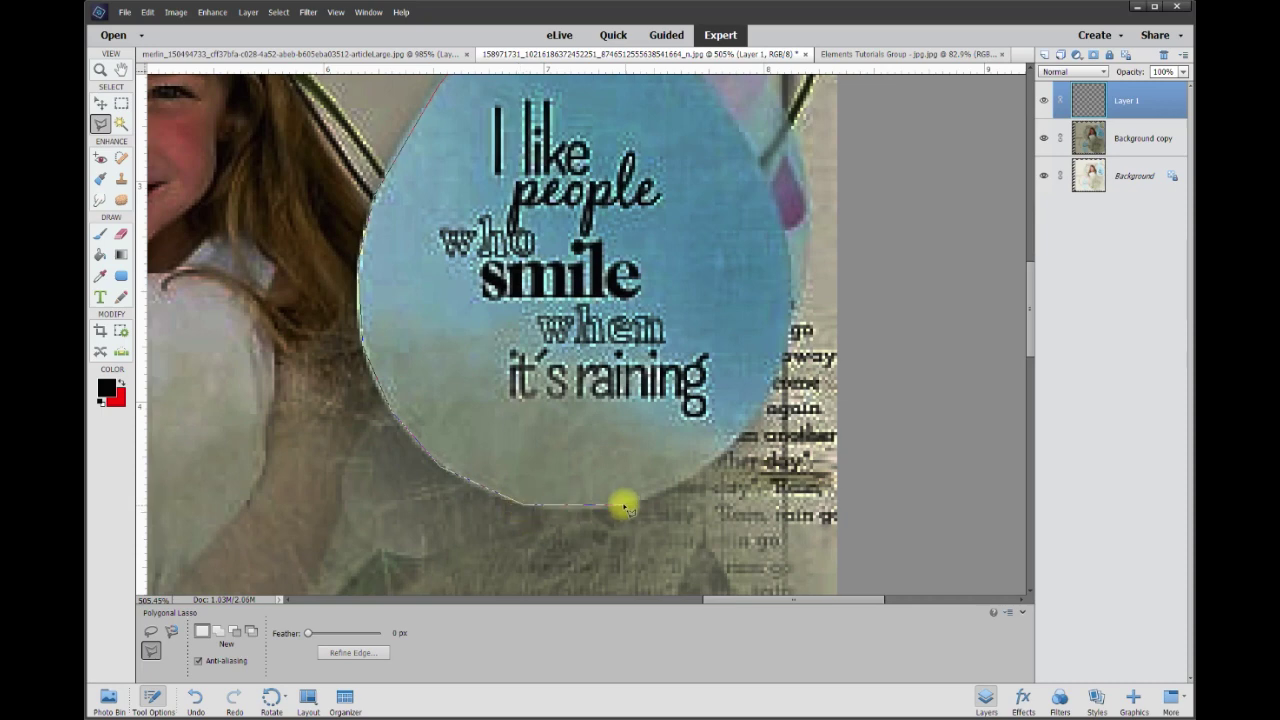
{"action": "left_click", "coordinate": [605, 508]}
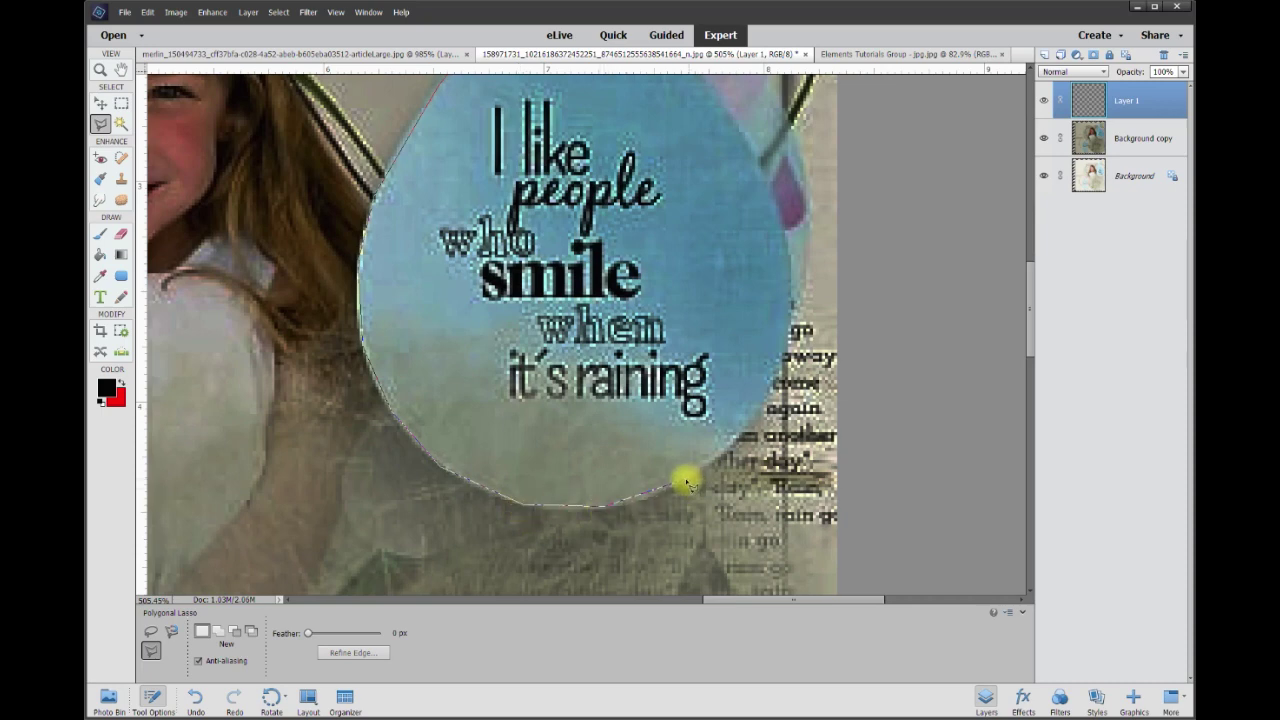
{"action": "left_click", "coordinate": [688, 484]}
{"action": "left_click", "coordinate": [745, 432]}
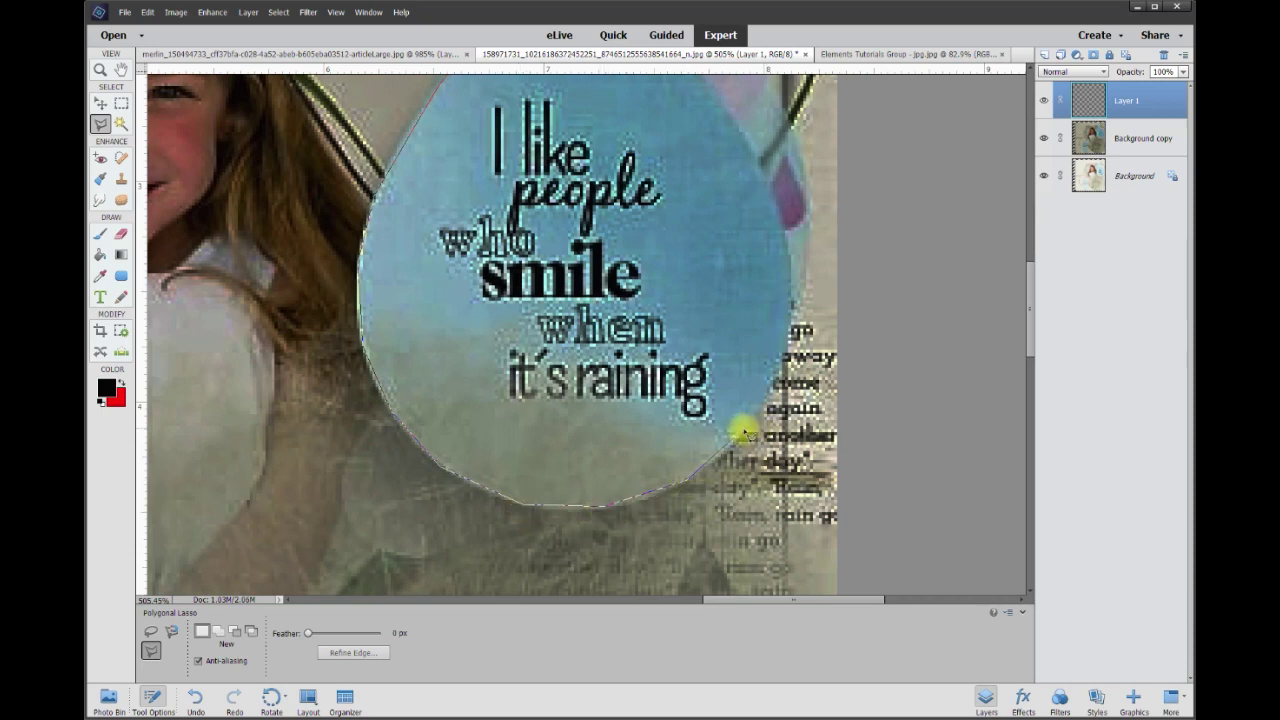
{"action": "left_click", "coordinate": [787, 357]}
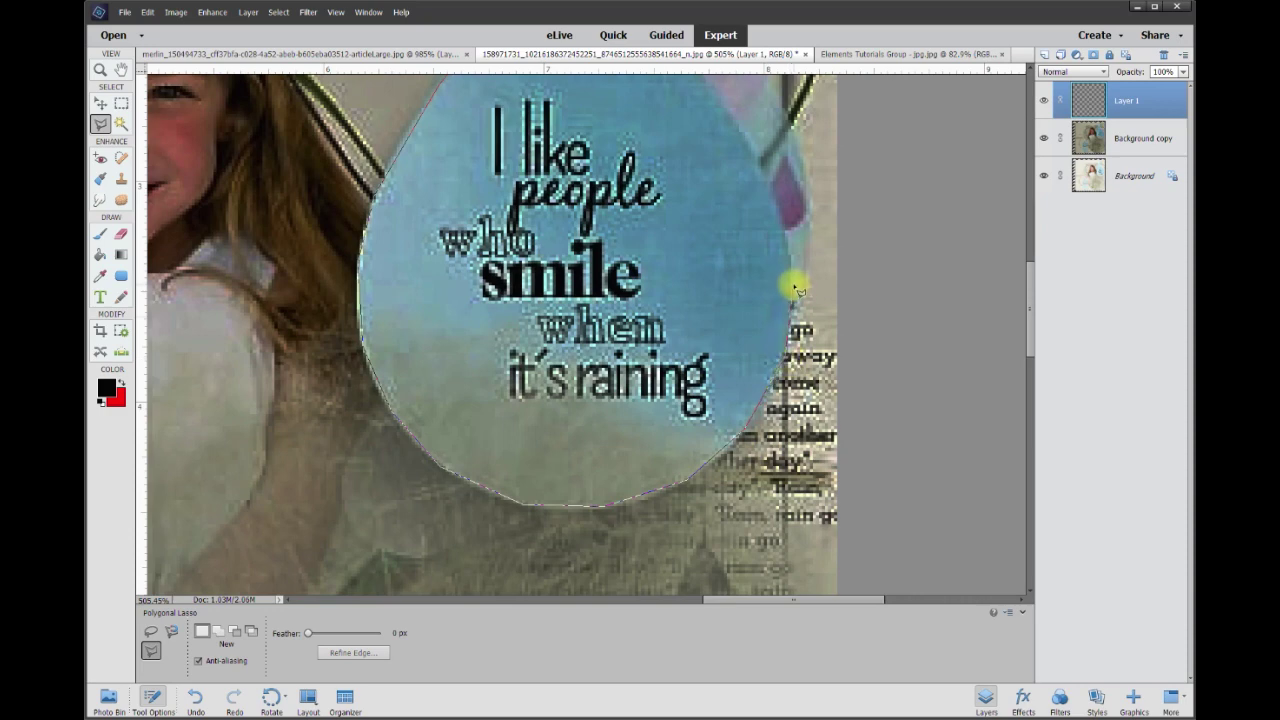
{"action": "left_click", "coordinate": [793, 290]}
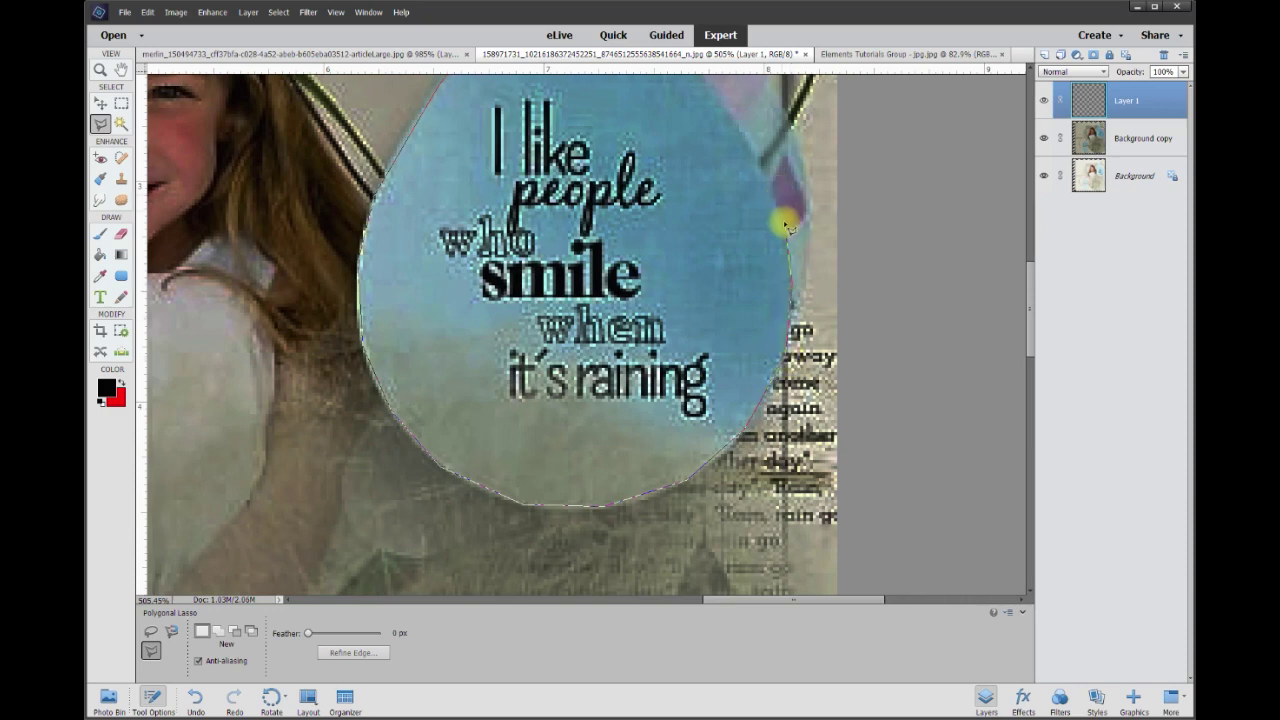
{"action": "left_click", "coordinate": [788, 228]}
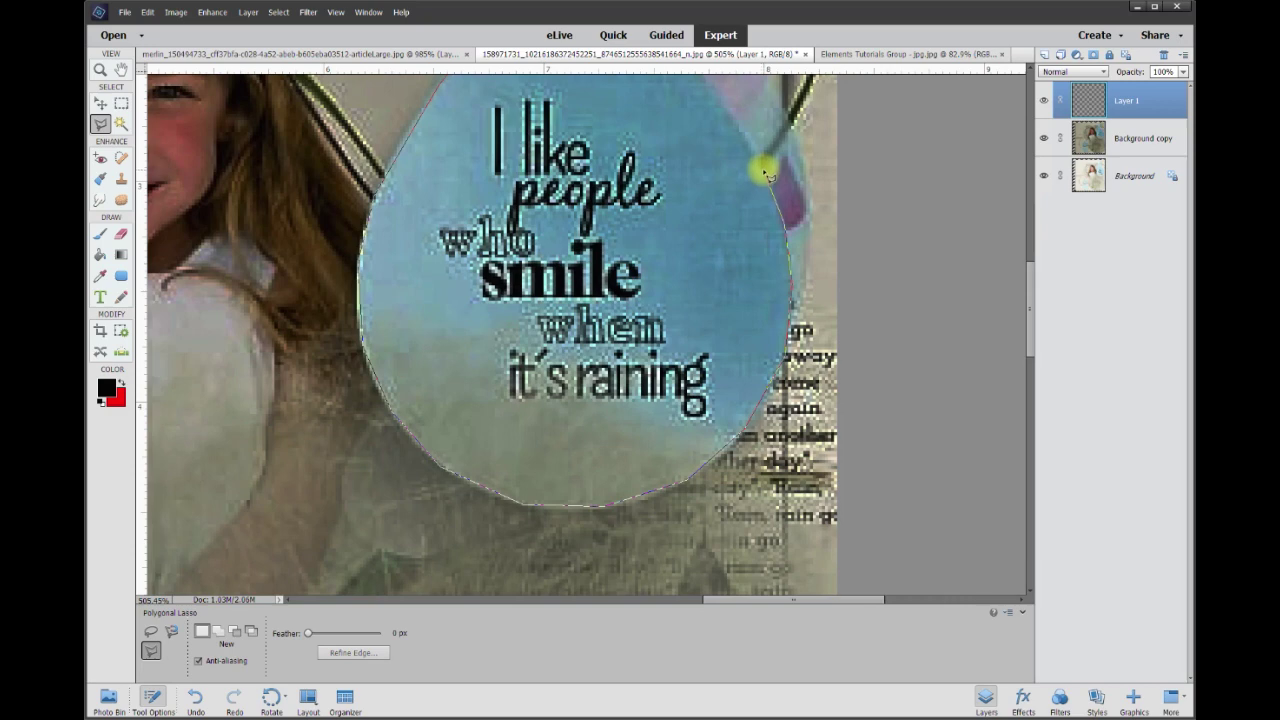
{"action": "scroll", "coordinate": [718, 122], "scroll_direction": "up", "scroll_amount": 5}
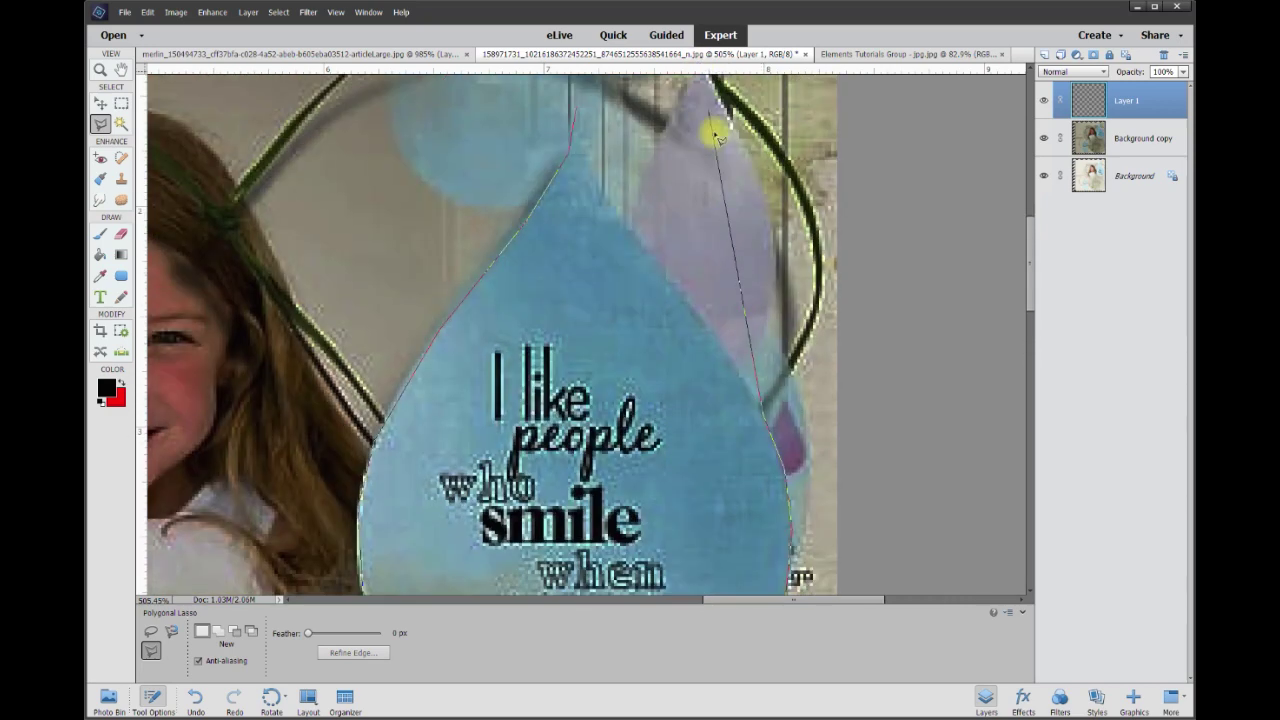
{"action": "left_click", "coordinate": [581, 137]}
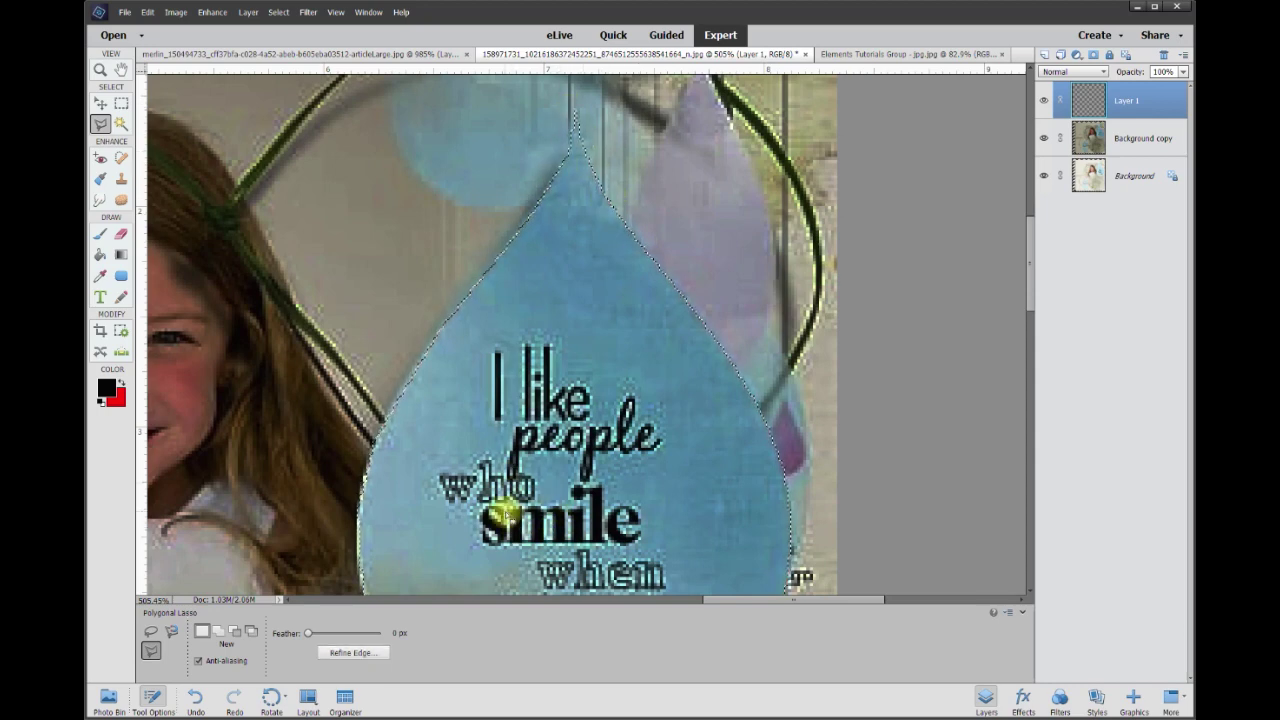
Step: Sample the teardrop's blue with the Eyedropper and confirm it as the foreground colour
{"action": "scroll", "coordinate": [505, 515], "scroll_direction": "down", "scroll_amount": 8}
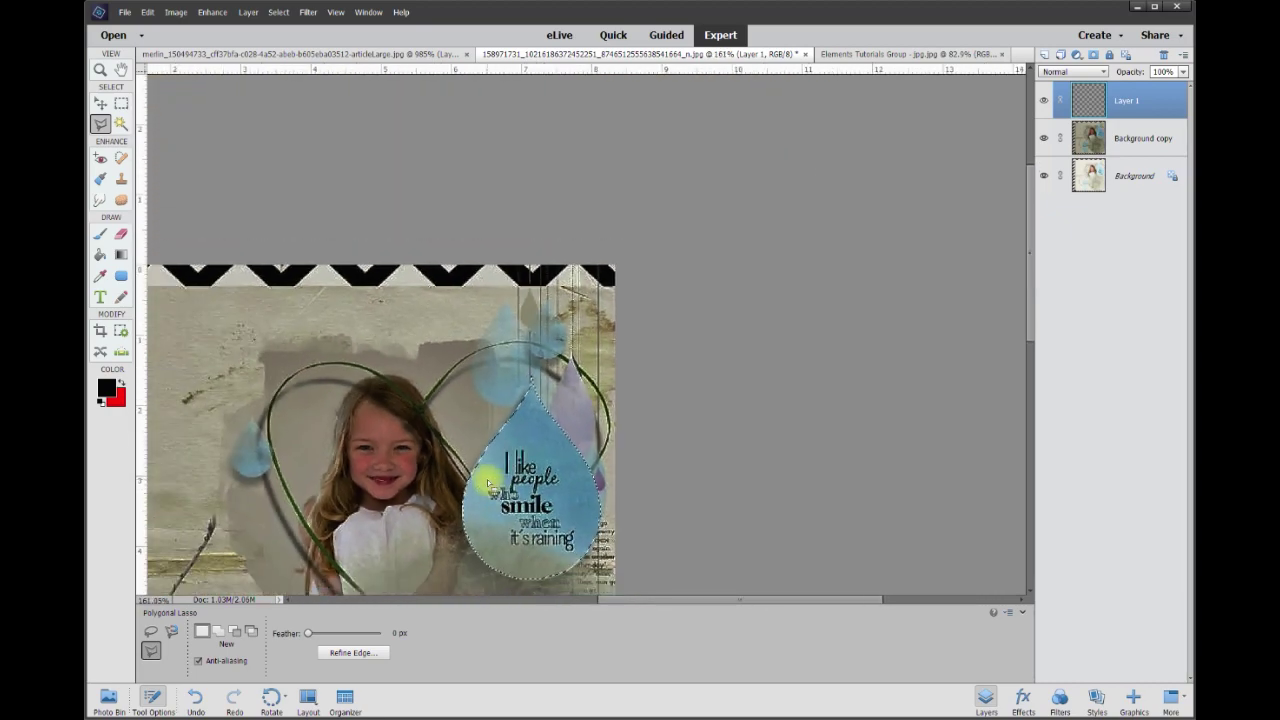
{"action": "scroll", "coordinate": [488, 485], "scroll_direction": "down", "scroll_amount": 2}
{"action": "scroll", "coordinate": [620, 398], "scroll_direction": "up", "scroll_amount": 2}
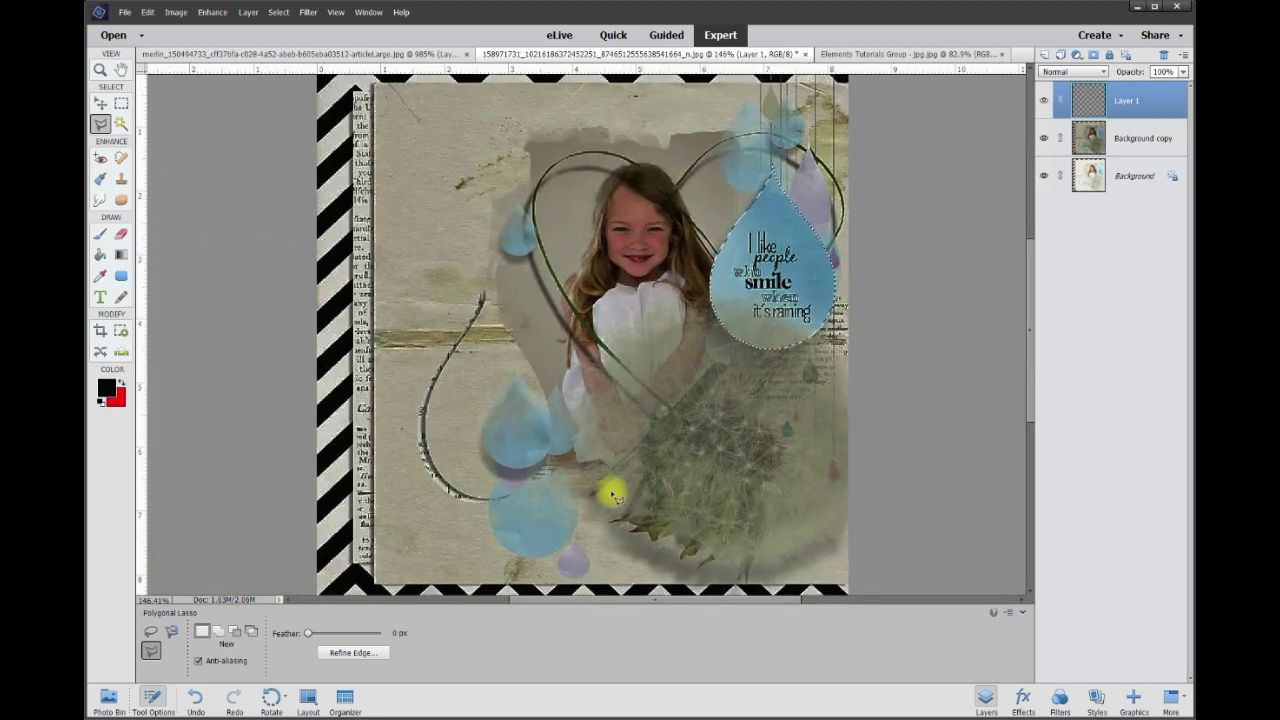
{"action": "scroll", "coordinate": [700, 410], "scroll_direction": "up", "scroll_amount": 2}
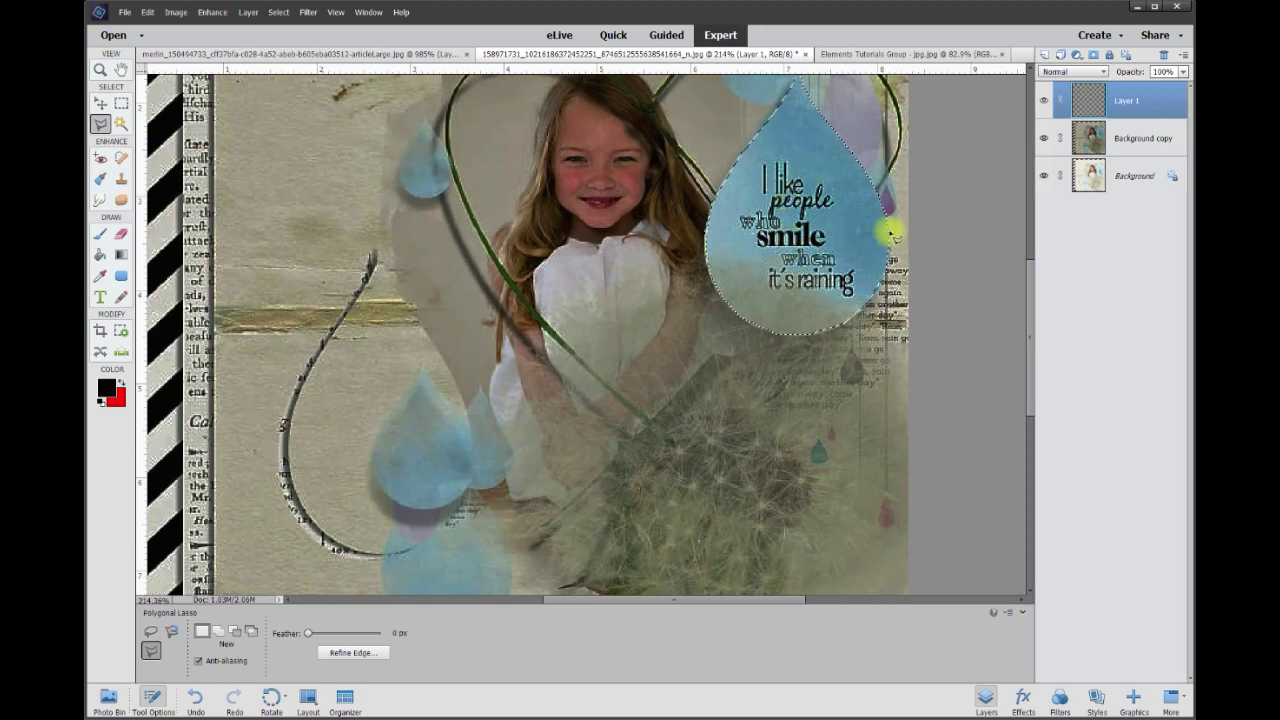
{"action": "scroll", "coordinate": [893, 242], "scroll_direction": "up", "scroll_amount": 2}
{"action": "scroll", "coordinate": [1023, 288], "scroll_direction": "up", "scroll_amount": 2}
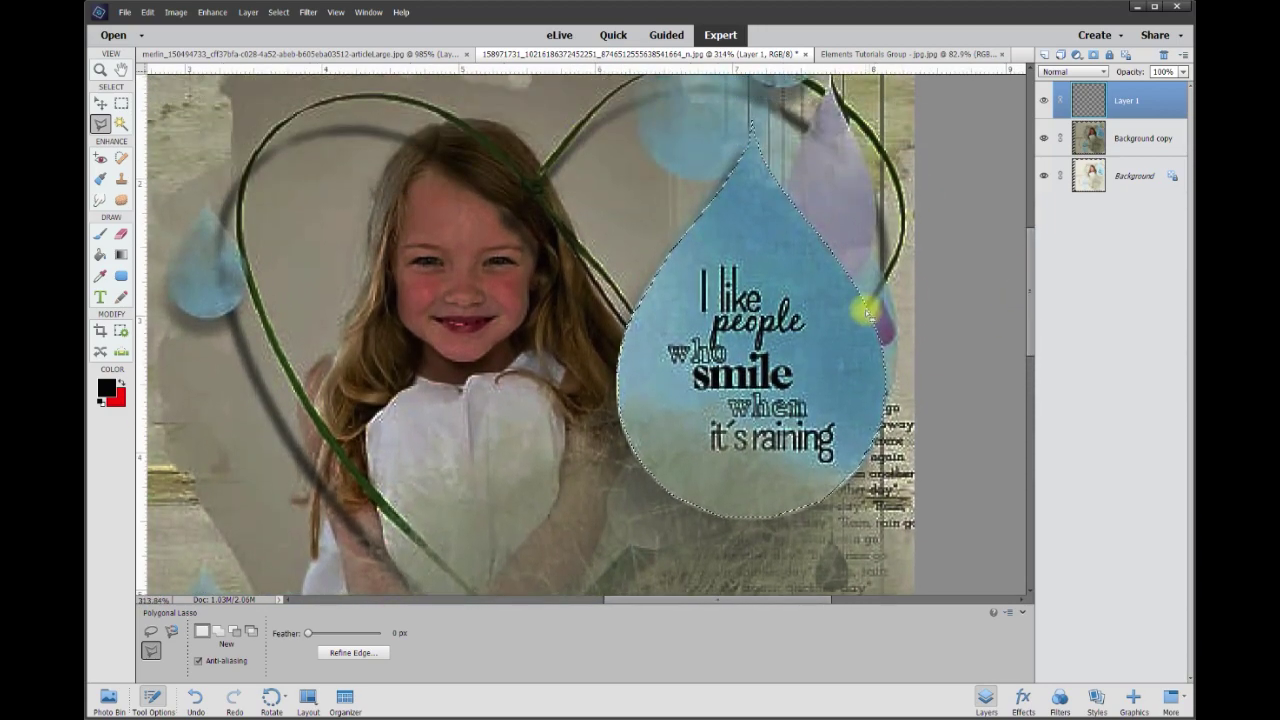
{"action": "scroll", "coordinate": [868, 312], "scroll_direction": "up", "scroll_amount": 3}
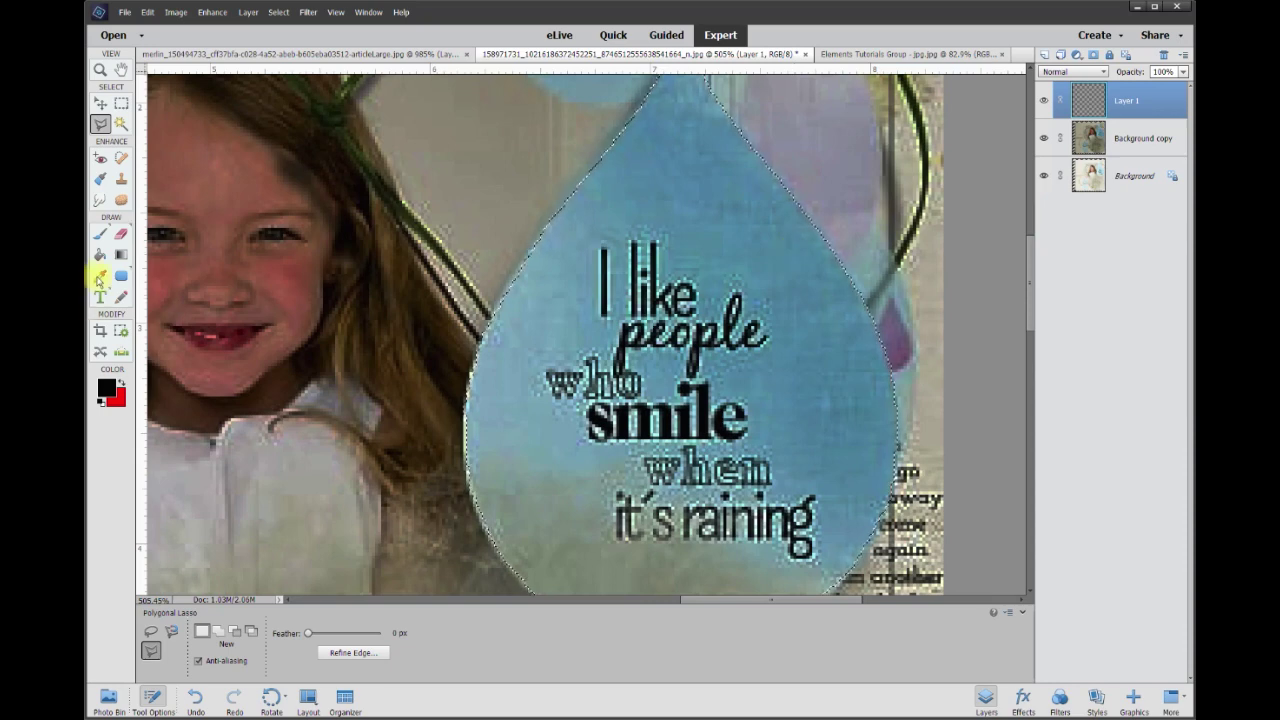
{"action": "left_click", "coordinate": [99, 280]}
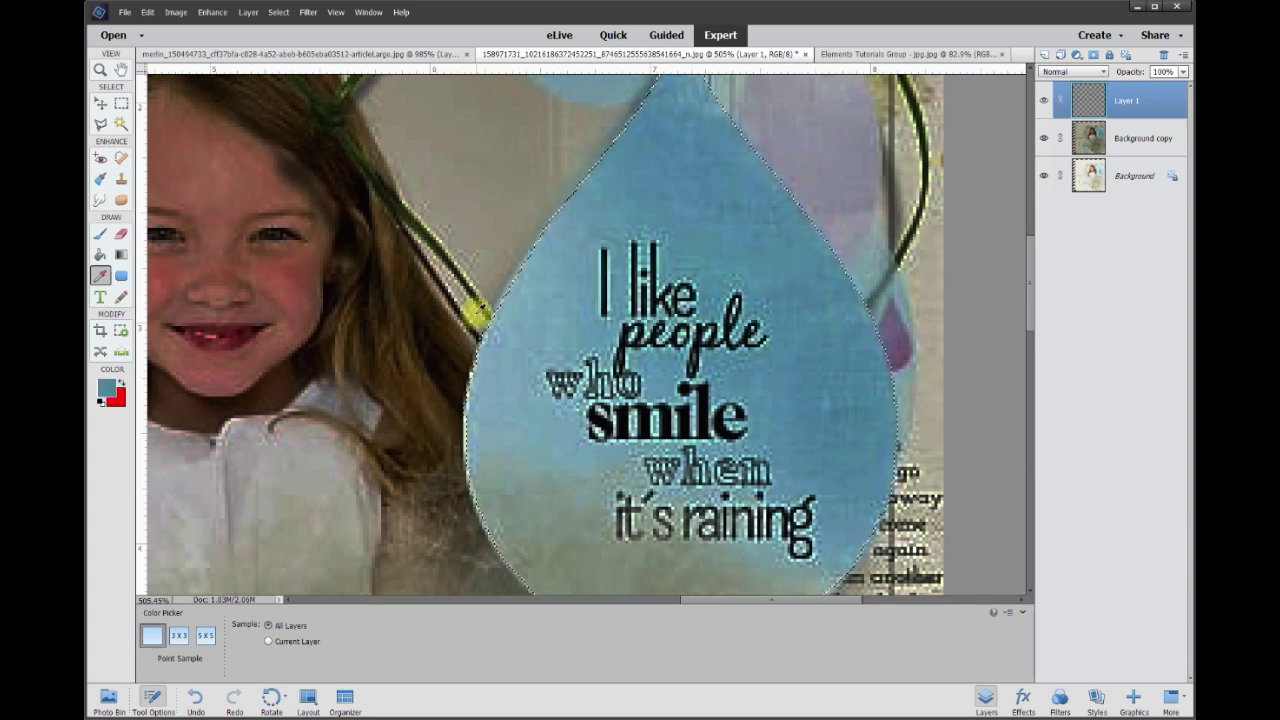
{"action": "left_click", "coordinate": [108, 392]}
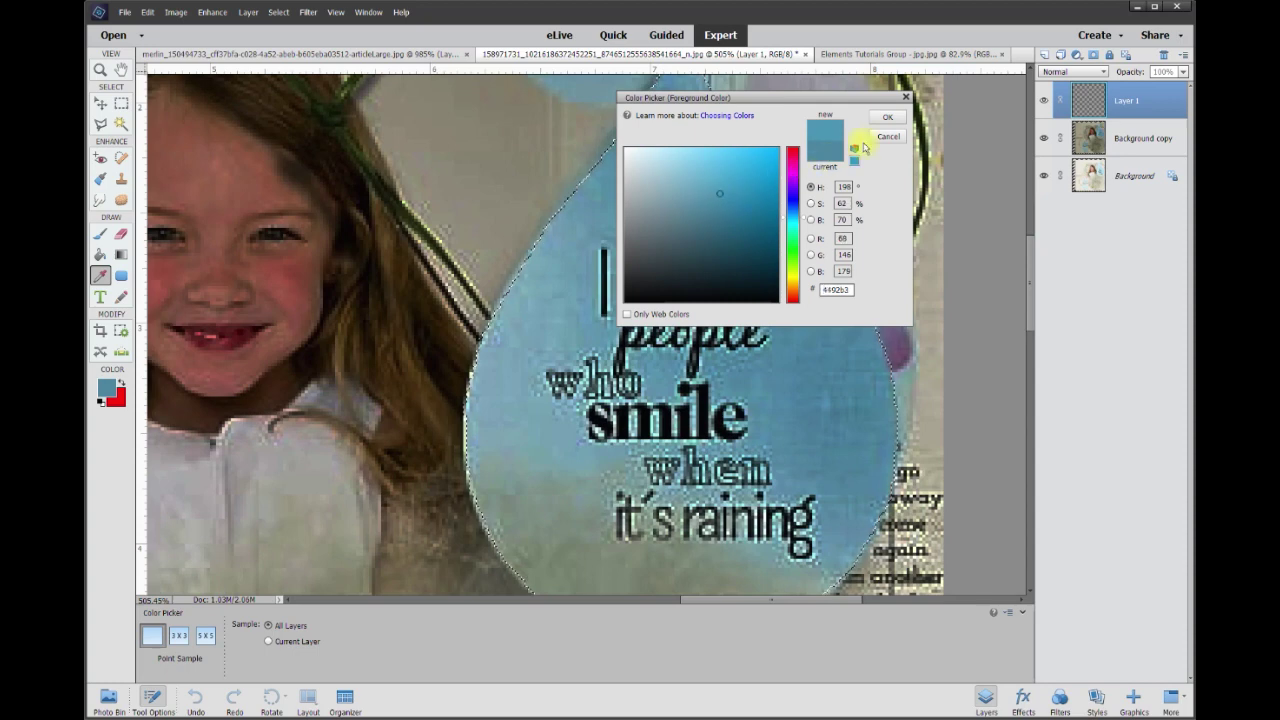
{"action": "left_click", "coordinate": [888, 119]}
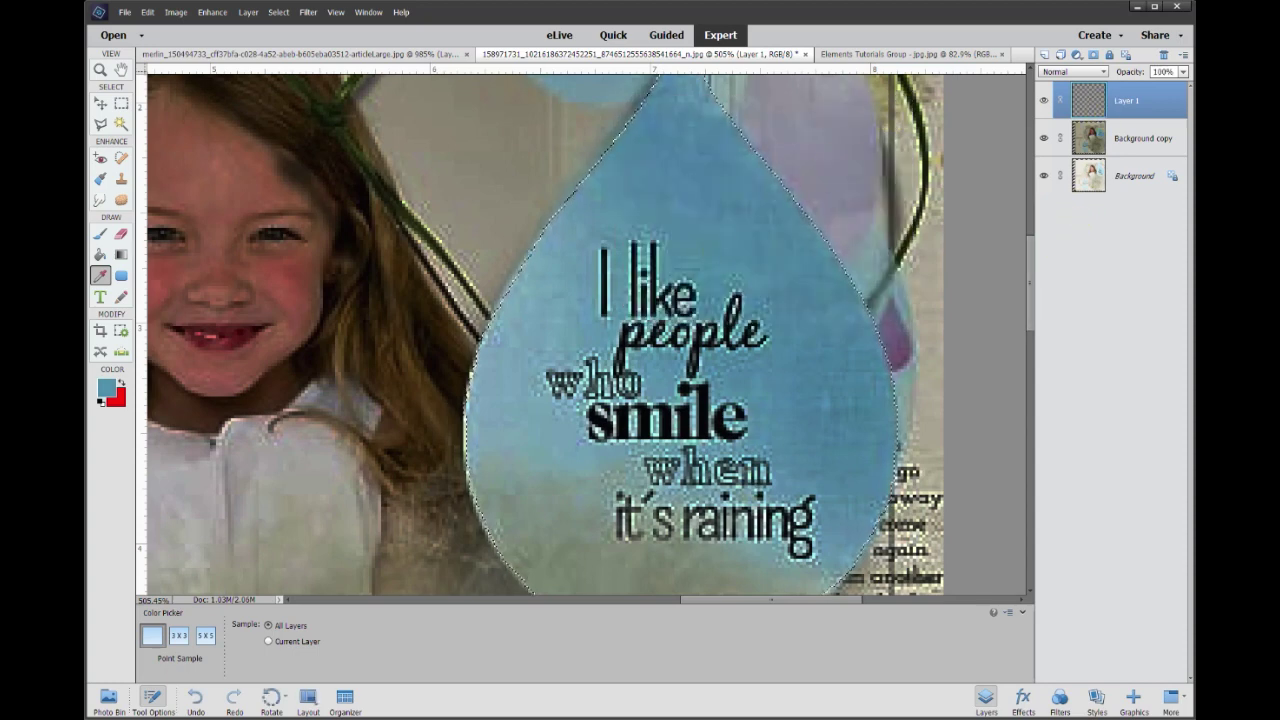
{"action": "left_click", "coordinate": [100, 254]}
Step: Fill the teardrop selection with the sampled blue and drag the drop left toward the girl
{"action": "left_click", "coordinate": [705, 308]}
{"action": "scroll", "coordinate": [707, 309], "scroll_direction": "down", "scroll_amount": 10}
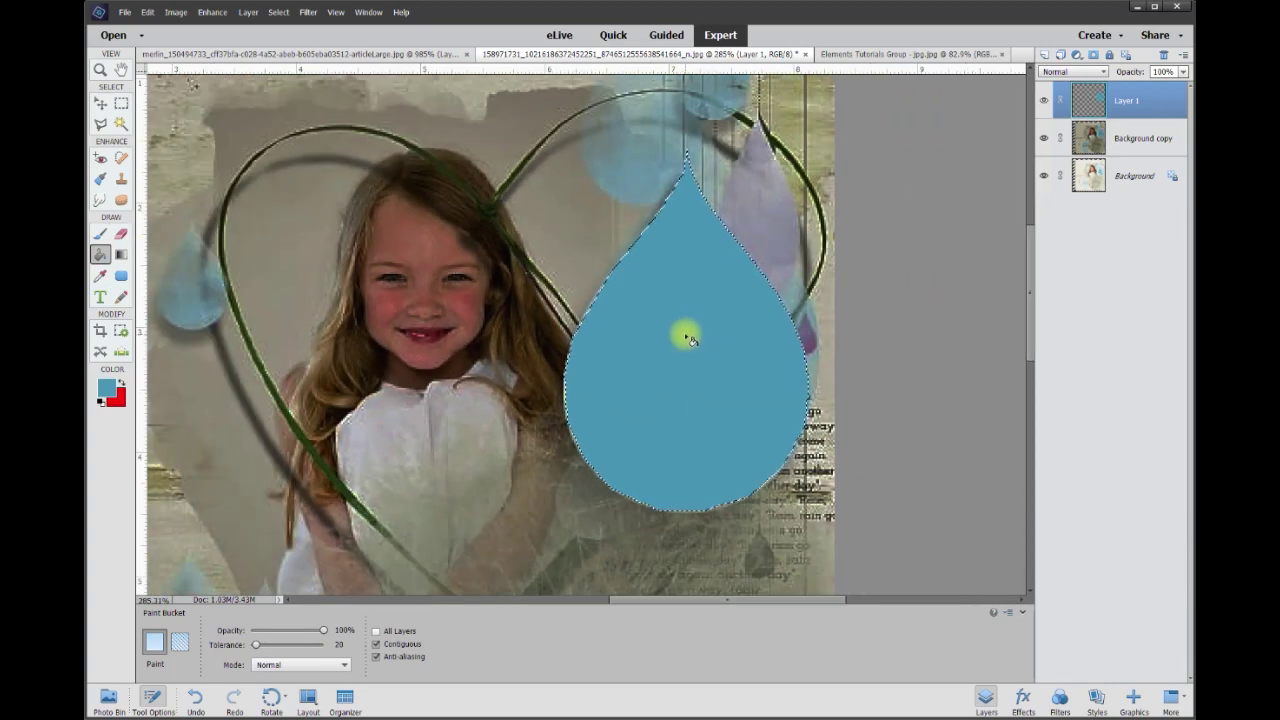
{"action": "left_click", "coordinate": [100, 105]}
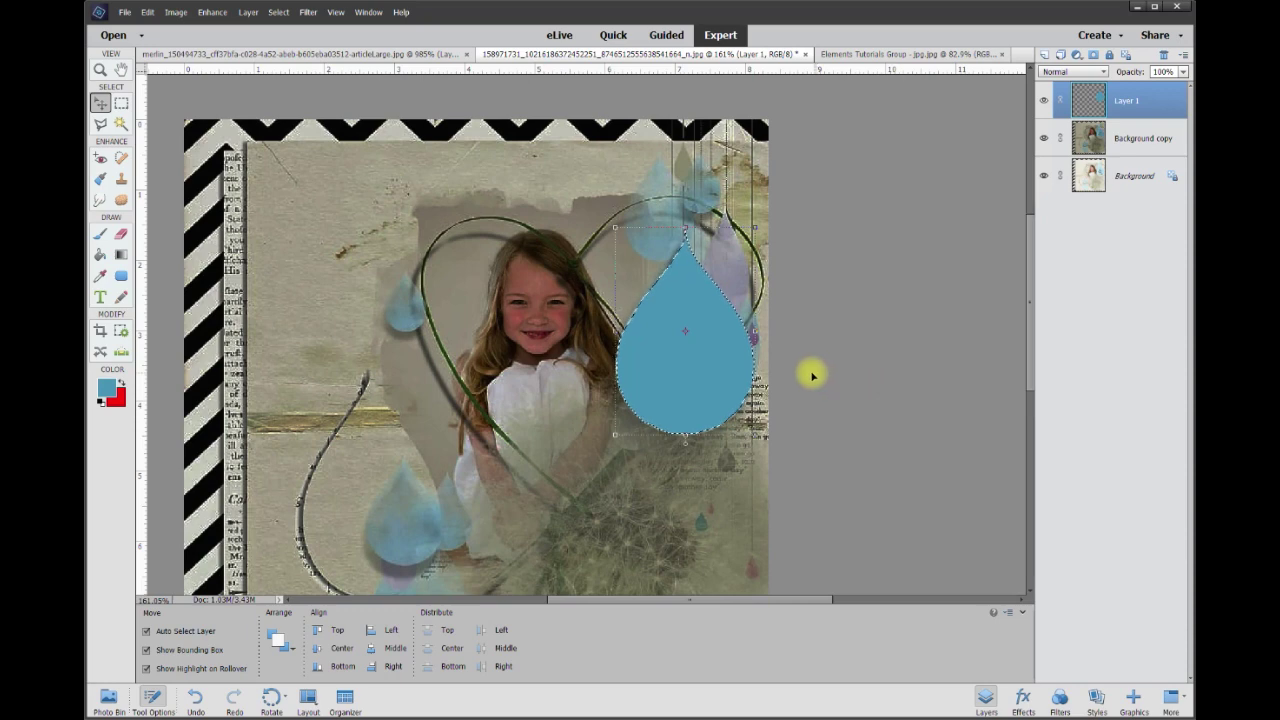
{"action": "left_click_drag", "start_coordinate": [703, 366], "coordinate": [546, 347]}
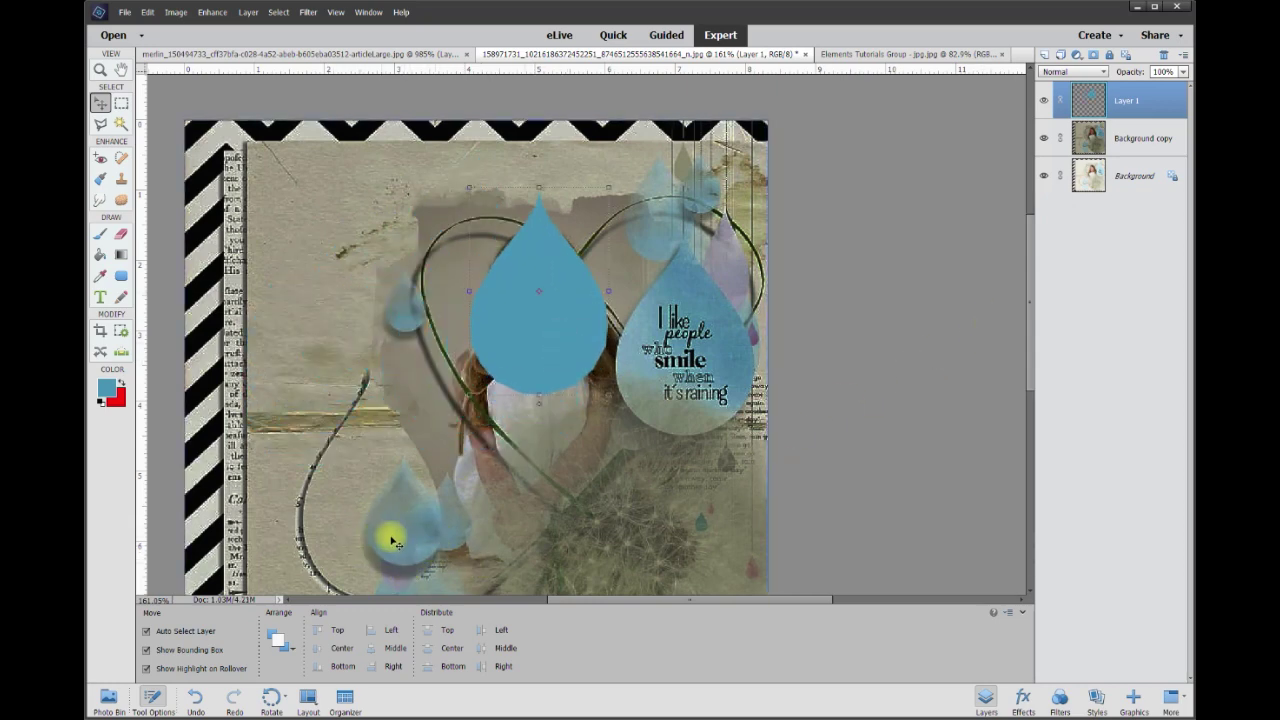
Step: Move the blue drop low on the page and drag a copy beside the girl's face
{"action": "left_click_drag", "start_coordinate": [1029, 356], "coordinate": [1025, 372]}
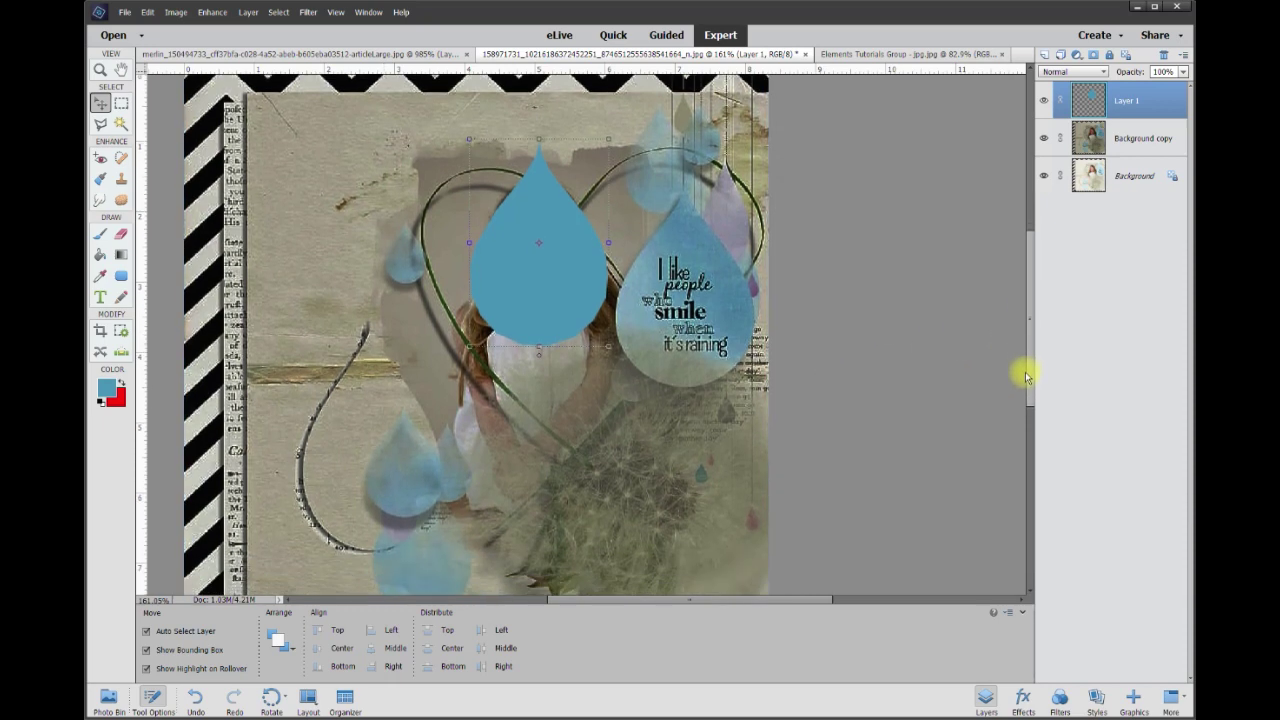
{"action": "left_click_drag", "start_coordinate": [557, 323], "coordinate": [622, 527]}
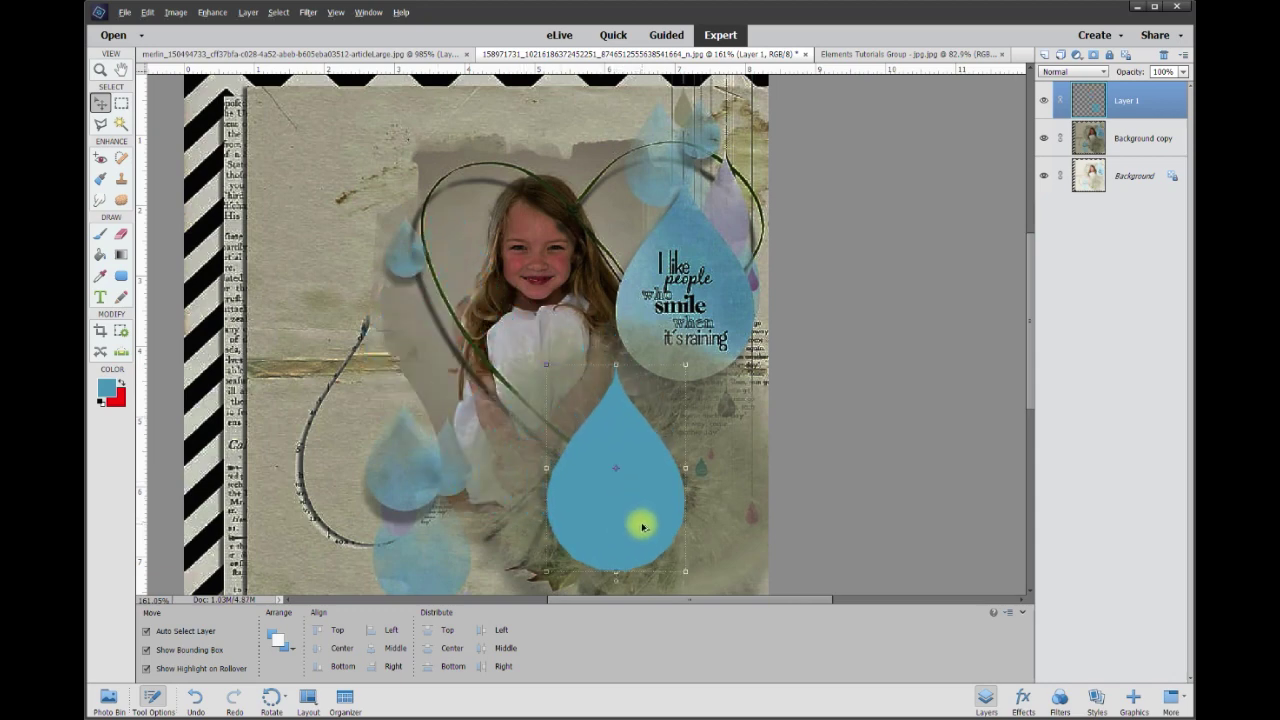
{"action": "left_click_drag", "start_coordinate": [640, 527], "coordinate": [468, 356]}
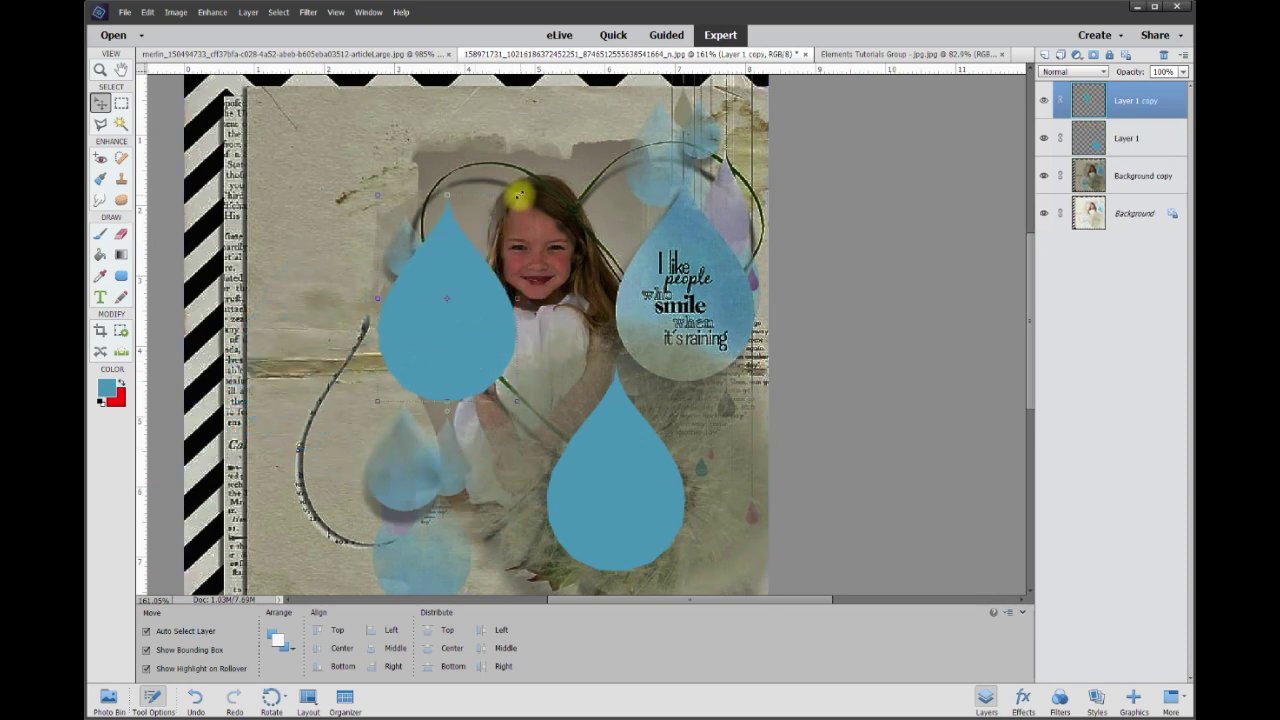
Step: Shrink the duplicate drop to about half size and commit the resize
{"action": "left_click", "coordinate": [518, 196]}
{"action": "left_click_drag", "start_coordinate": [518, 196], "coordinate": [450, 305]}
{"action": "left_click_drag", "start_coordinate": [409, 371], "coordinate": [441, 356]}
{"action": "key", "text": "Return"}
Step: Nudge the large drop slightly left and shrink it a little
{"action": "mouse_move", "coordinate": [614, 480]}
{"action": "left_mouse_down"}
{"action": "mouse_move", "coordinate": [523, 386]}
{"action": "mouse_move", "coordinate": [591, 460]}
{"action": "mouse_move", "coordinate": [598, 487]}
{"action": "mouse_move", "coordinate": [603, 477]}
{"action": "left_mouse_up"}
{"action": "left_click_drag", "start_coordinate": [669, 568], "coordinate": [652, 541]}
{"action": "key", "text": "Return"}
{"action": "scroll", "coordinate": [600, 466], "scroll_direction": "down", "scroll_amount": 1}
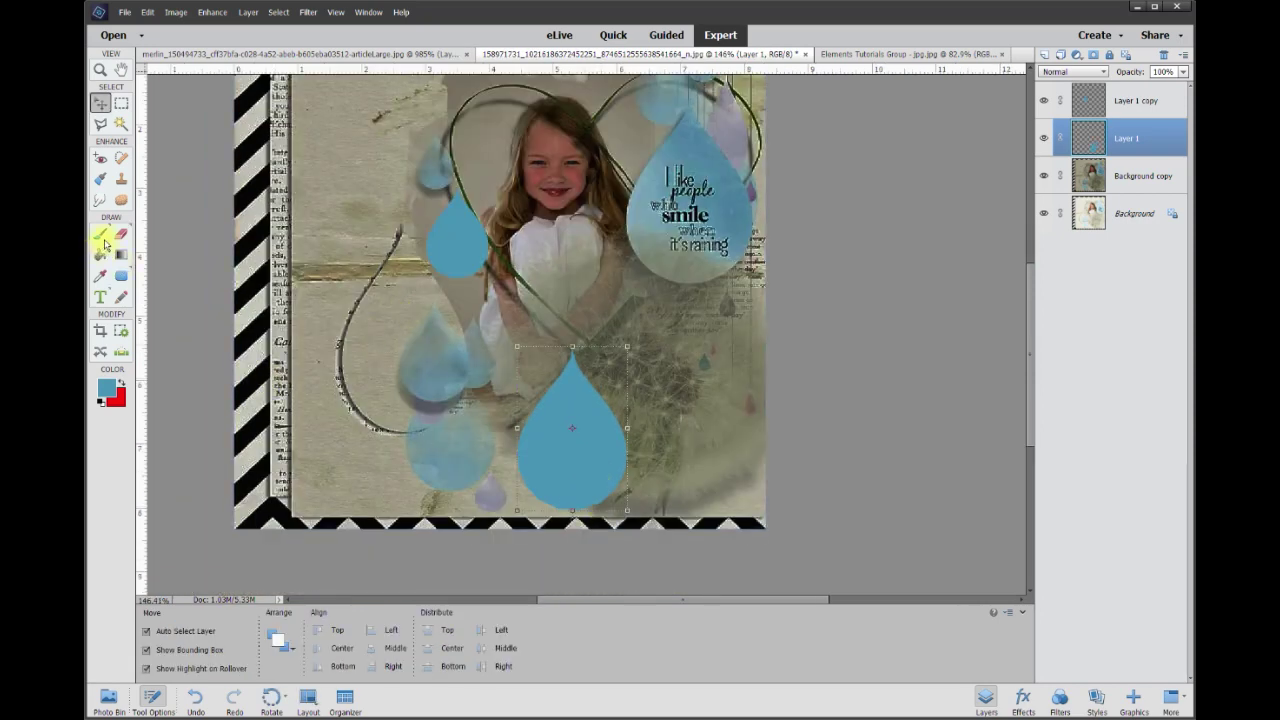
Step: Erase the lower drop's bottom with a 200 px eraser so it looks faded
{"action": "left_click", "coordinate": [119, 236]}
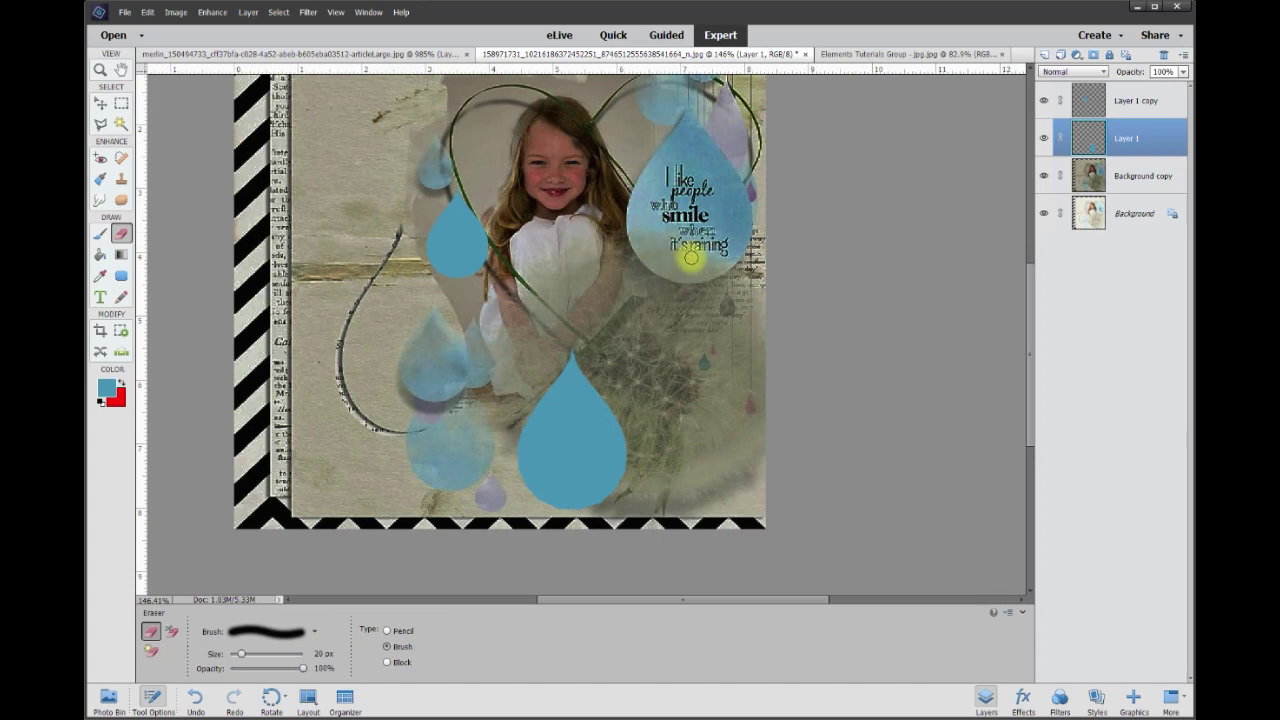
{"action": "left_click", "coordinate": [322, 653]}
{"action": "left_click", "coordinate": [268, 655]}
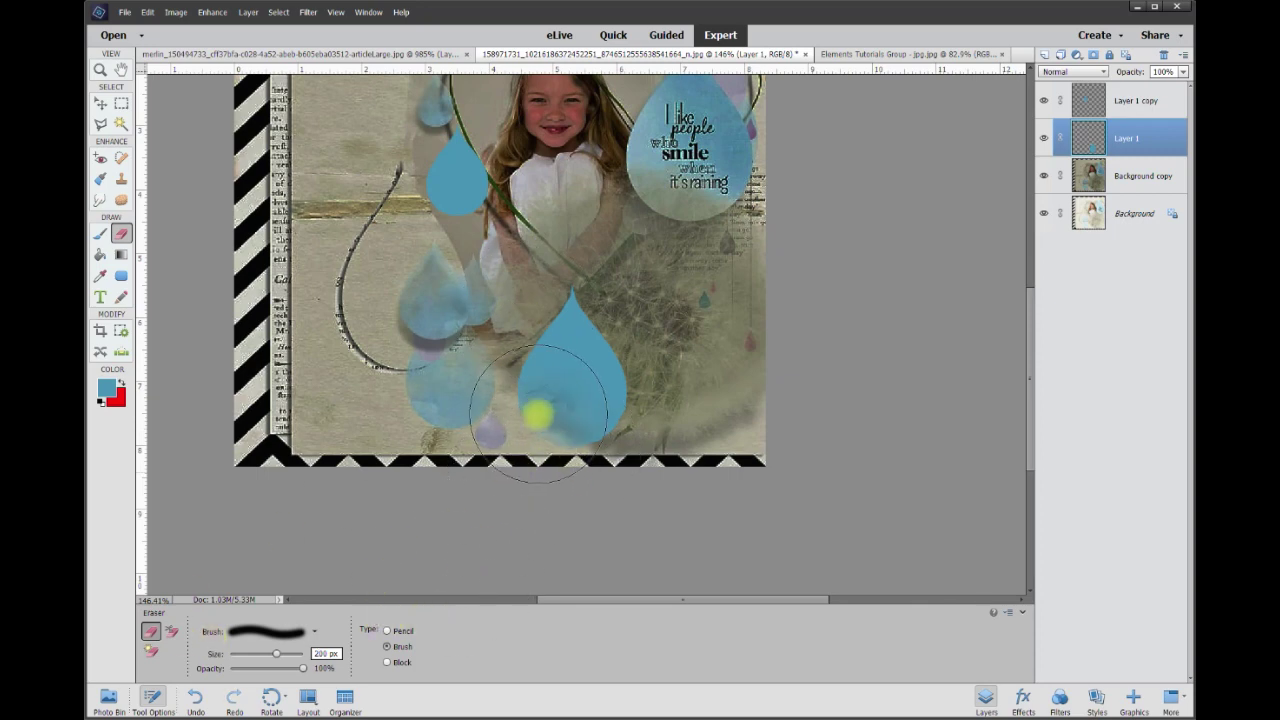
{"action": "left_click_drag", "start_coordinate": [537, 414], "coordinate": [496, 463]}
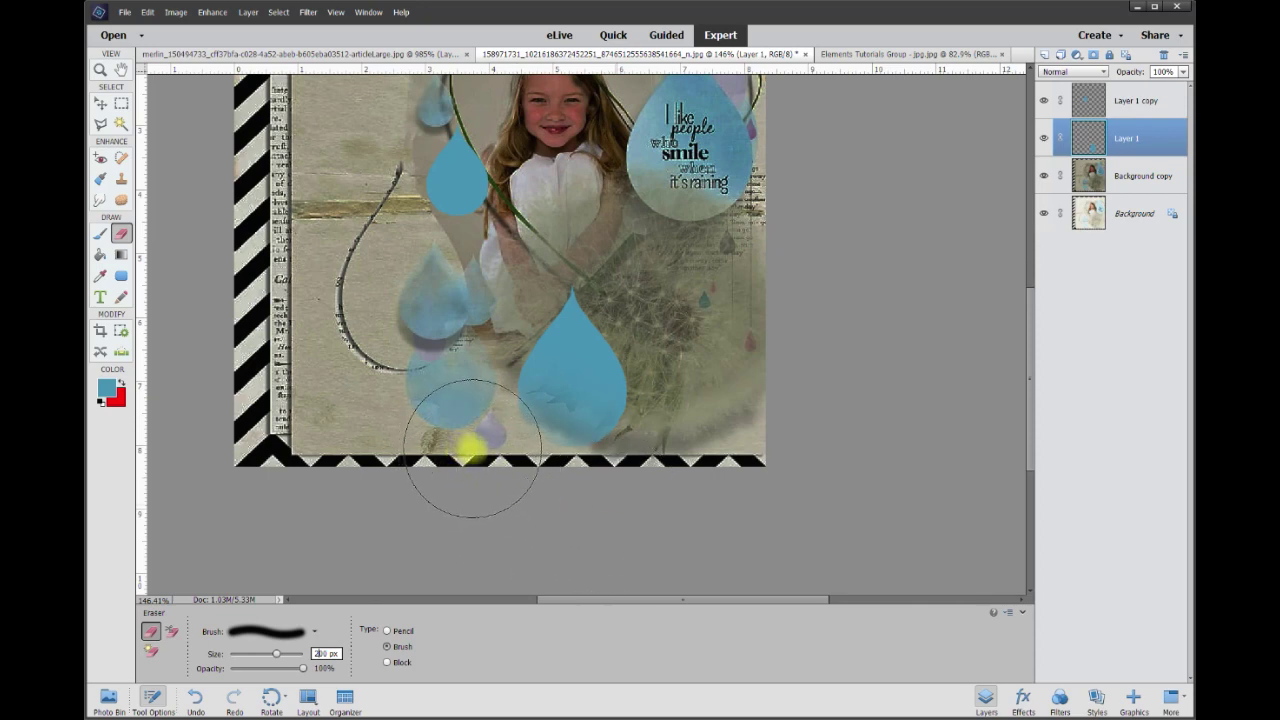
{"action": "left_click", "coordinate": [438, 460]}
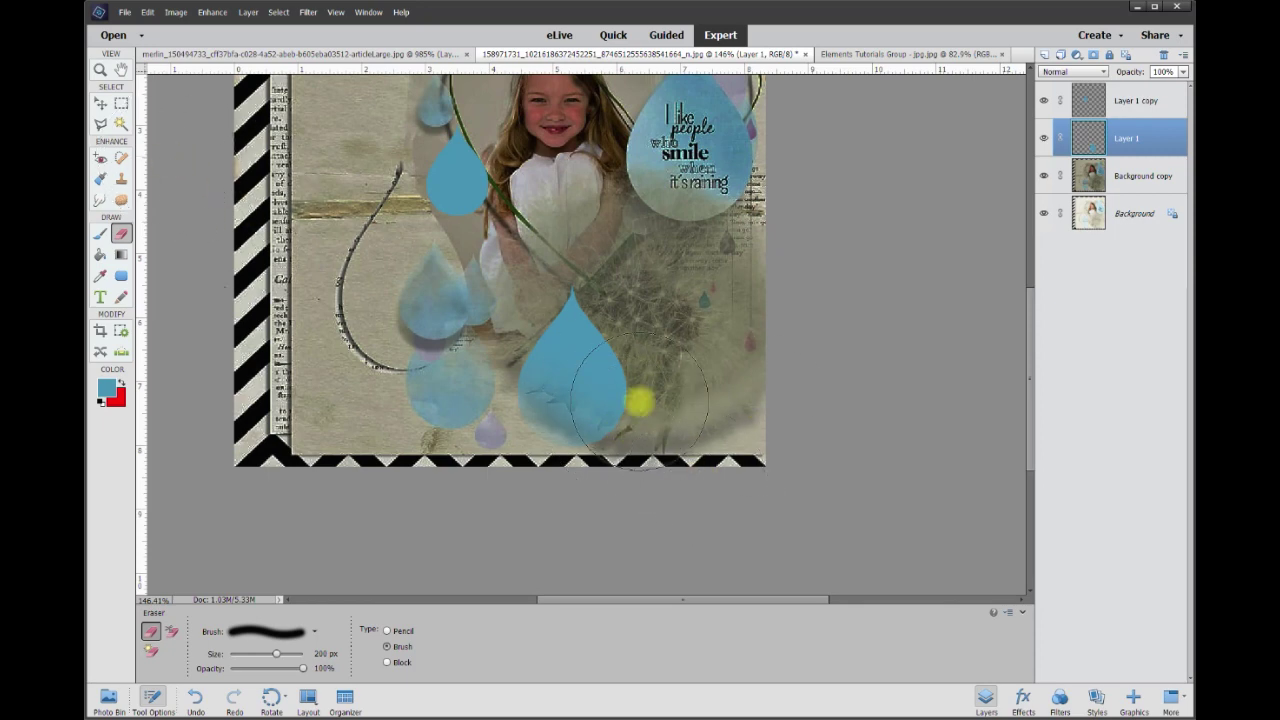
{"action": "key", "text": "v"}
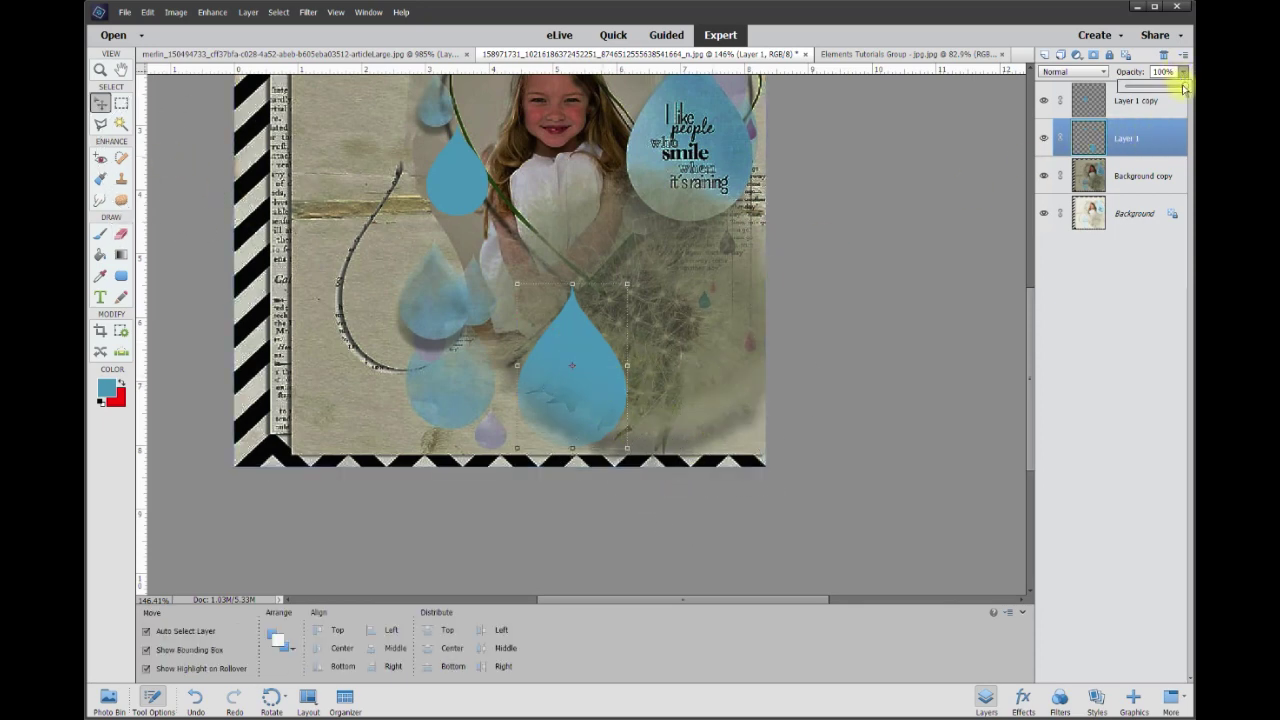
Step: Set Layer 1's opacity to 90% and make Background copy the active layer
{"action": "left_click_drag", "start_coordinate": [1162, 95], "coordinate": [1150, 97]}
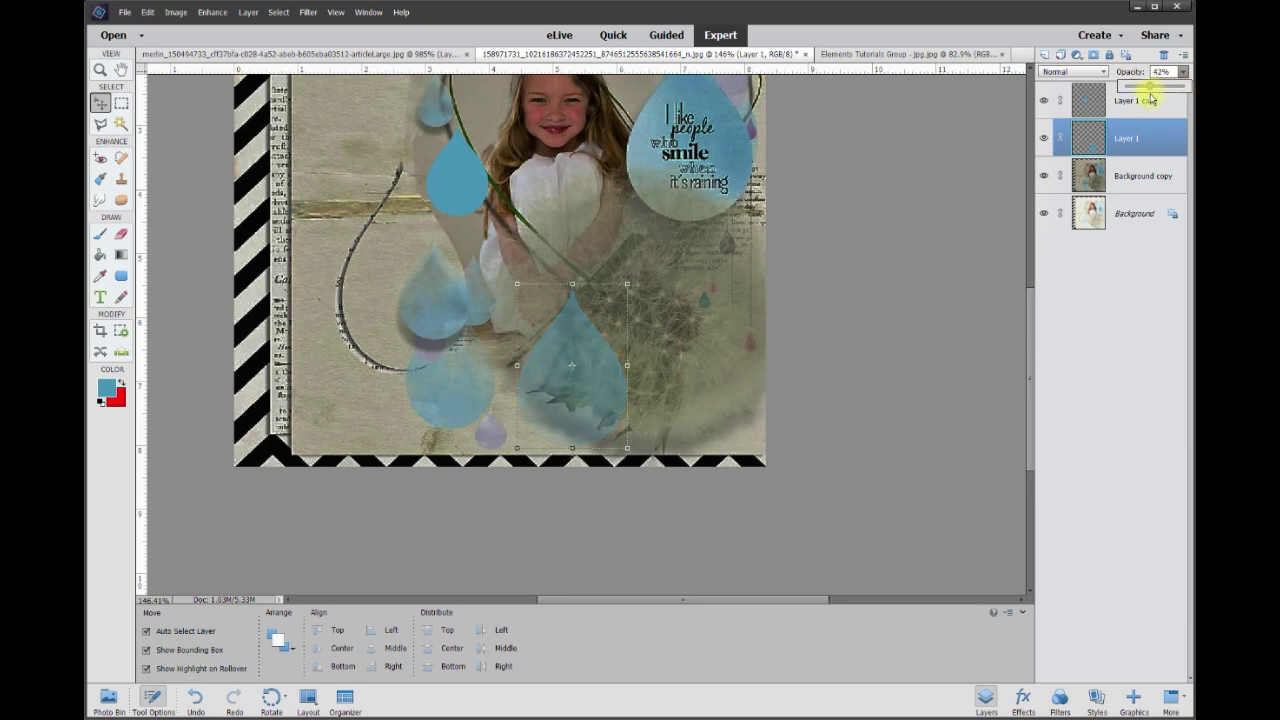
{"action": "mouse_move", "coordinate": [1172, 98]}
{"action": "left_mouse_down"}
{"action": "mouse_move", "coordinate": [1156, 99]}
{"action": "mouse_move", "coordinate": [1171, 98]}
{"action": "left_mouse_up"}
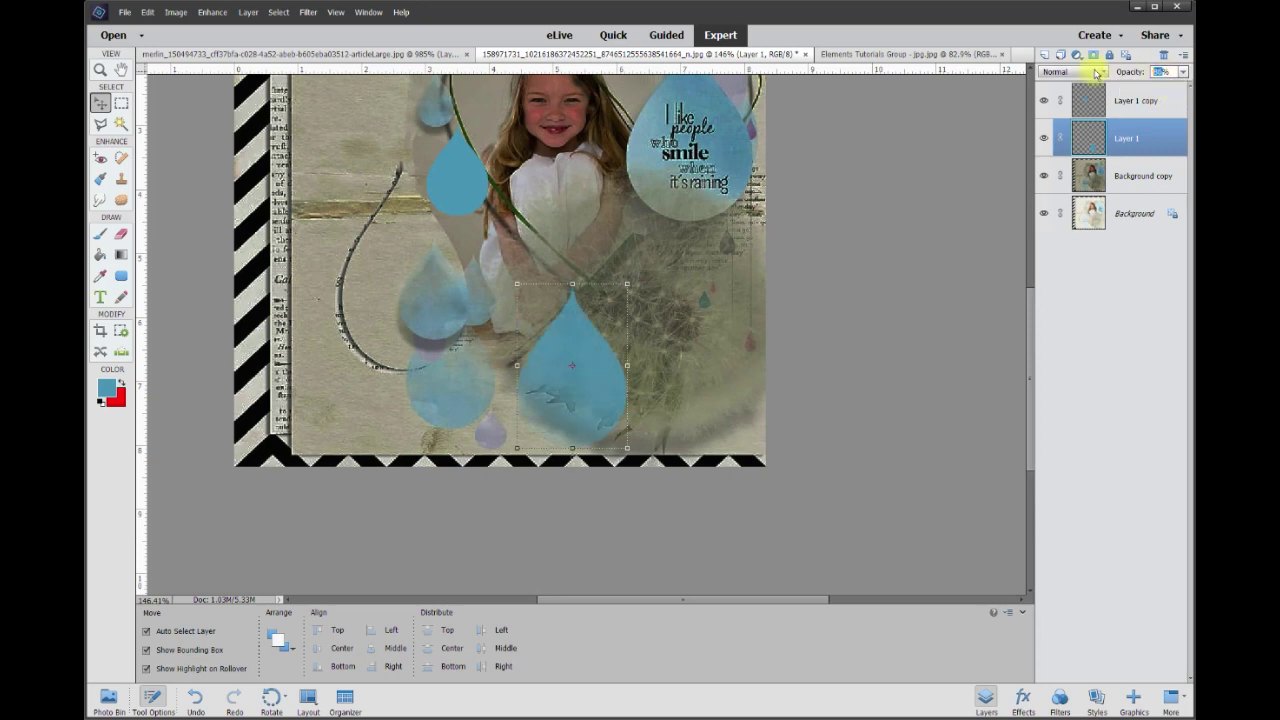
{"action": "type", "text": "90"}
{"action": "key", "text": "Return"}
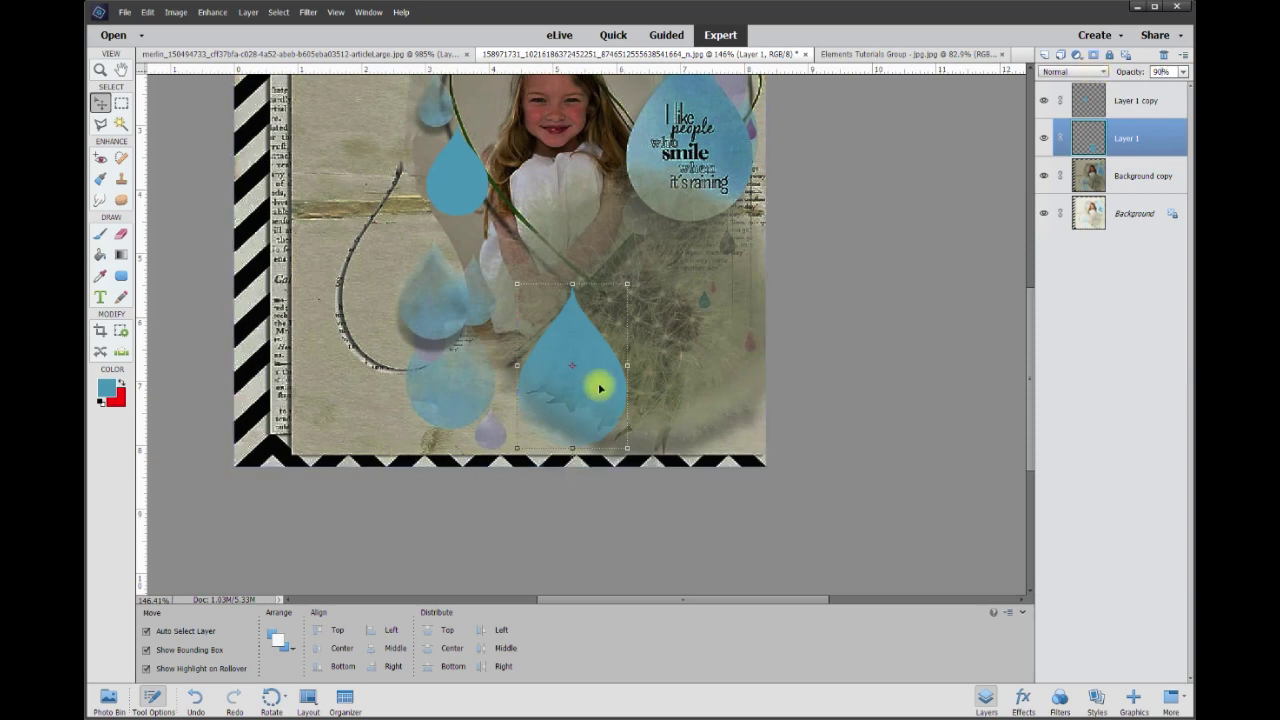
{"action": "left_click", "coordinate": [672, 383]}
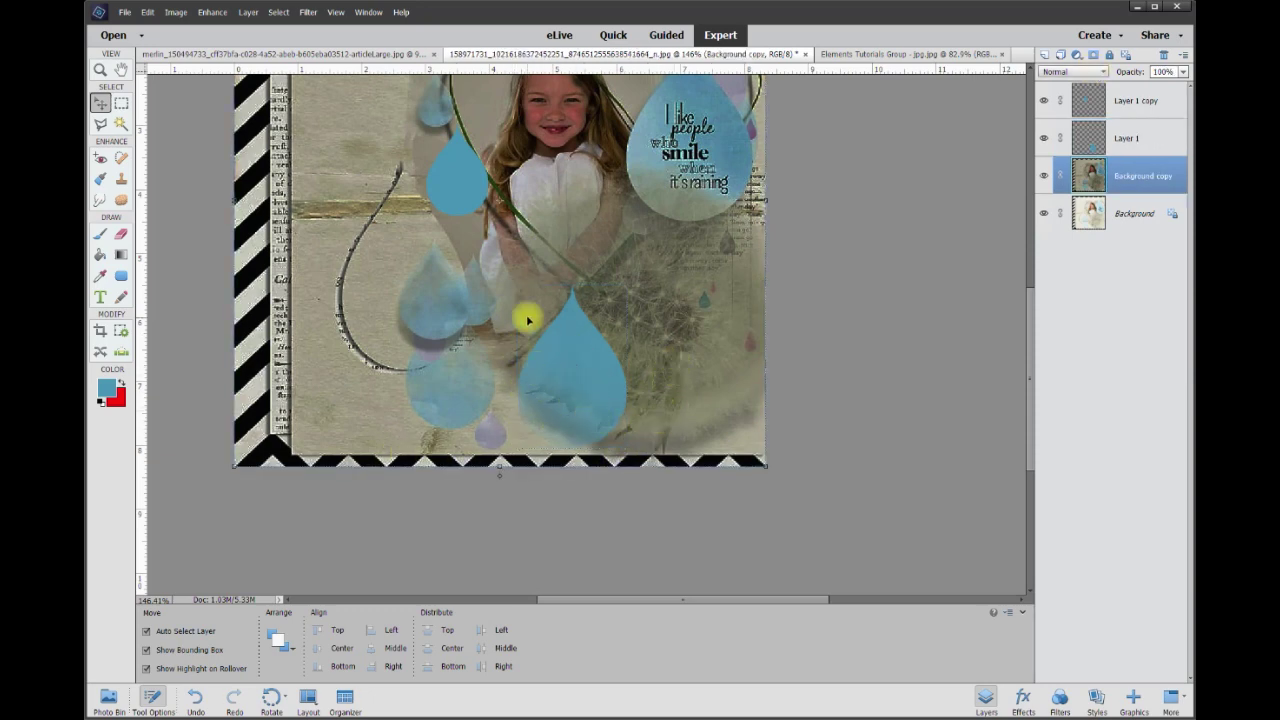
{"action": "scroll", "coordinate": [452, 163], "scroll_direction": "up", "scroll_amount": 4}
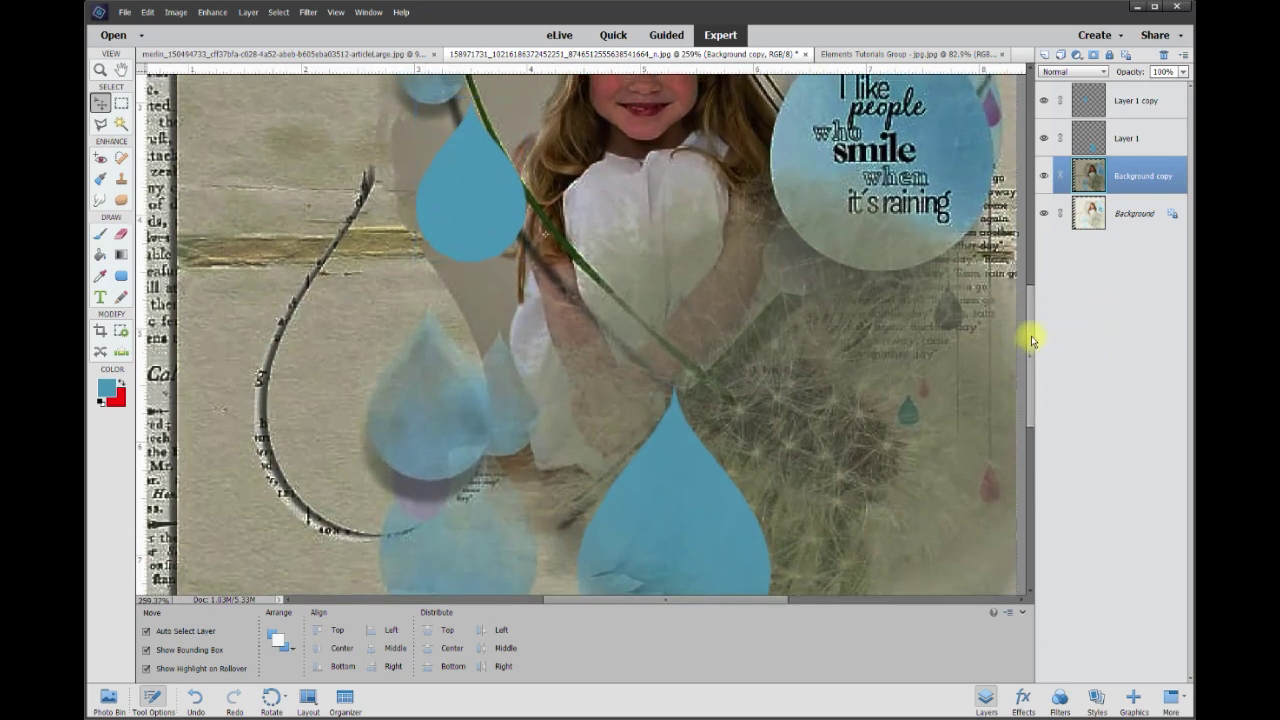
Step: Select the small droplet's layer and set its opacity to 90%
{"action": "left_click_drag", "start_coordinate": [1032, 341], "coordinate": [1026, 309]}
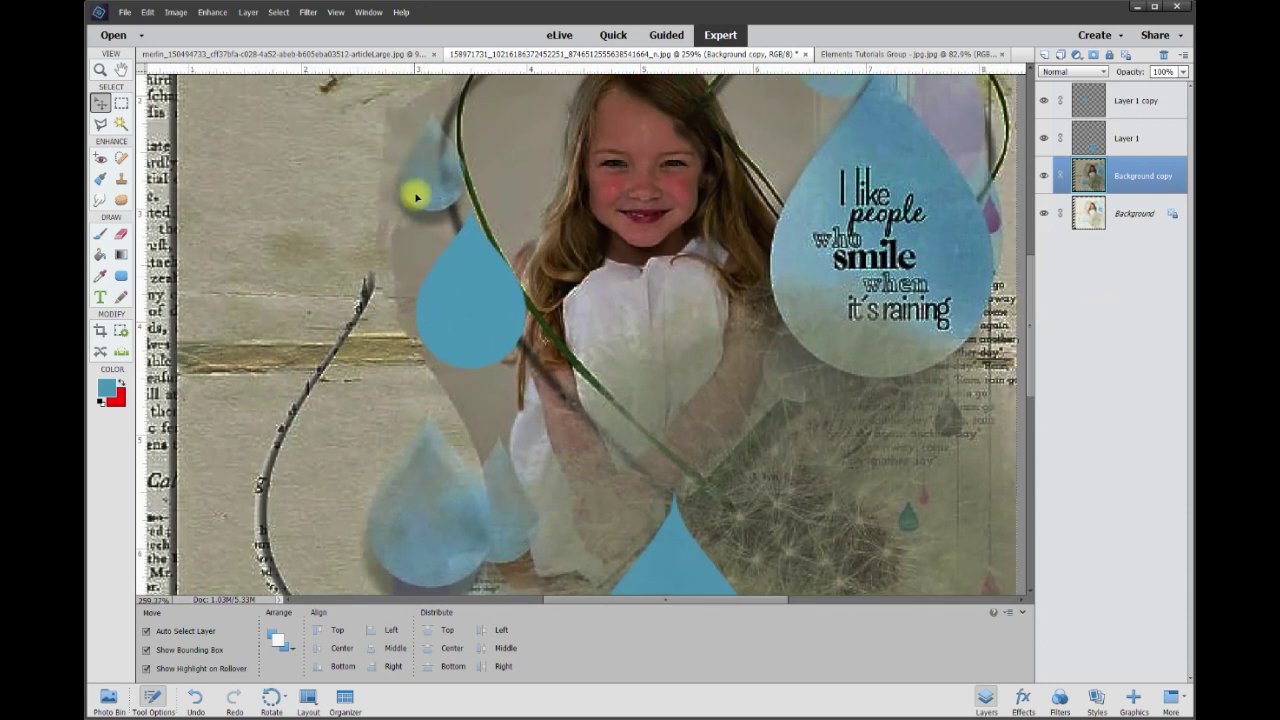
{"action": "left_click", "coordinate": [494, 314]}
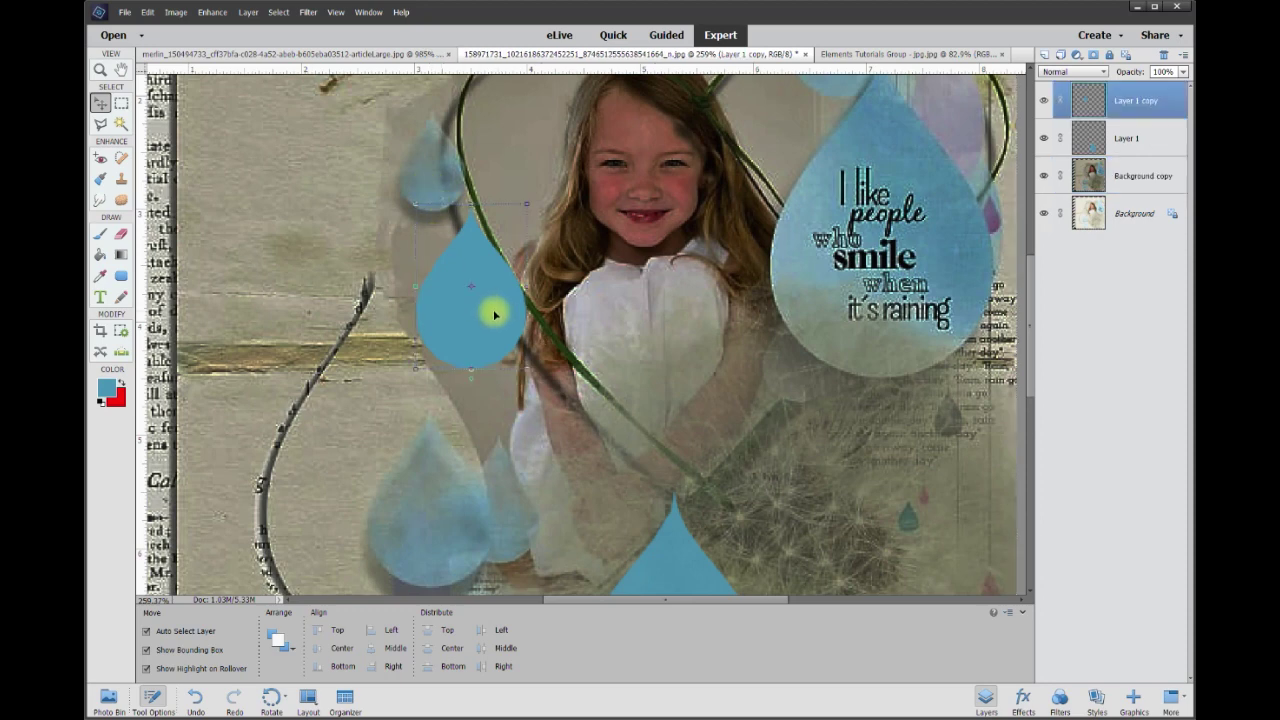
{"action": "left_click", "coordinate": [1163, 72]}
{"action": "left_click_drag", "start_coordinate": [1153, 71], "coordinate": [1178, 71]}
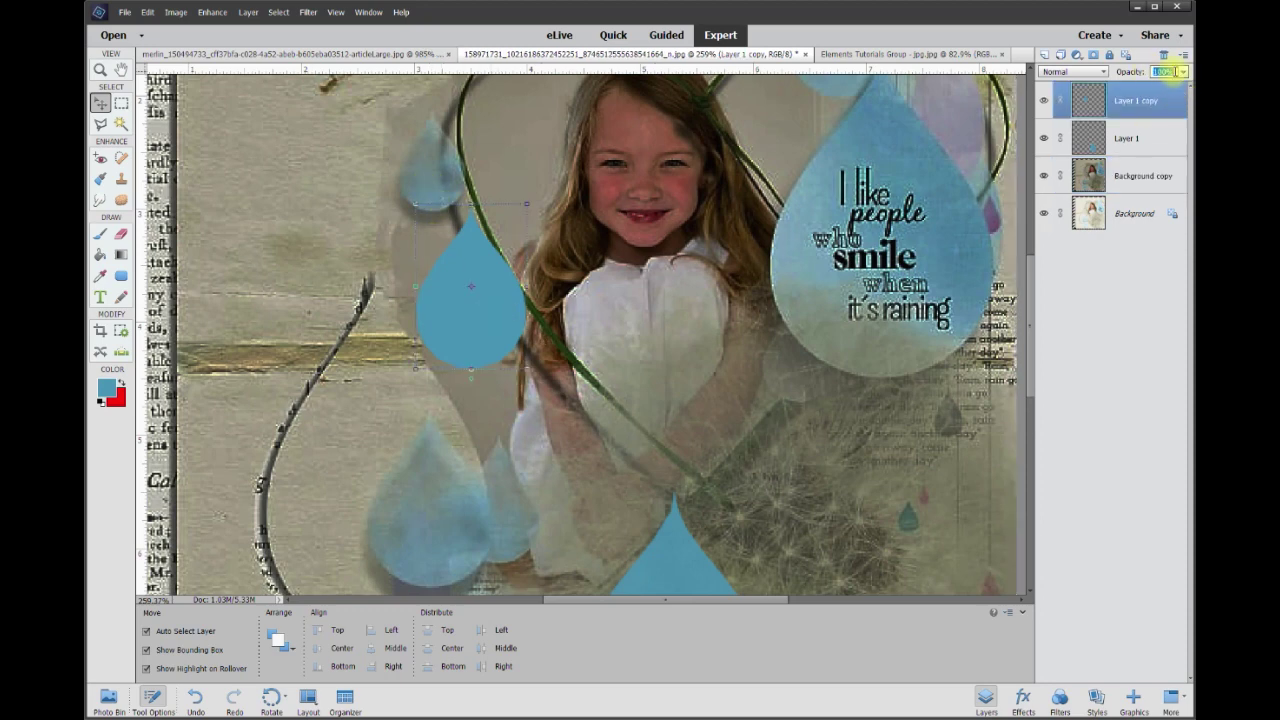
{"action": "type", "text": "90"}
{"action": "left_click", "coordinate": [121, 235]}
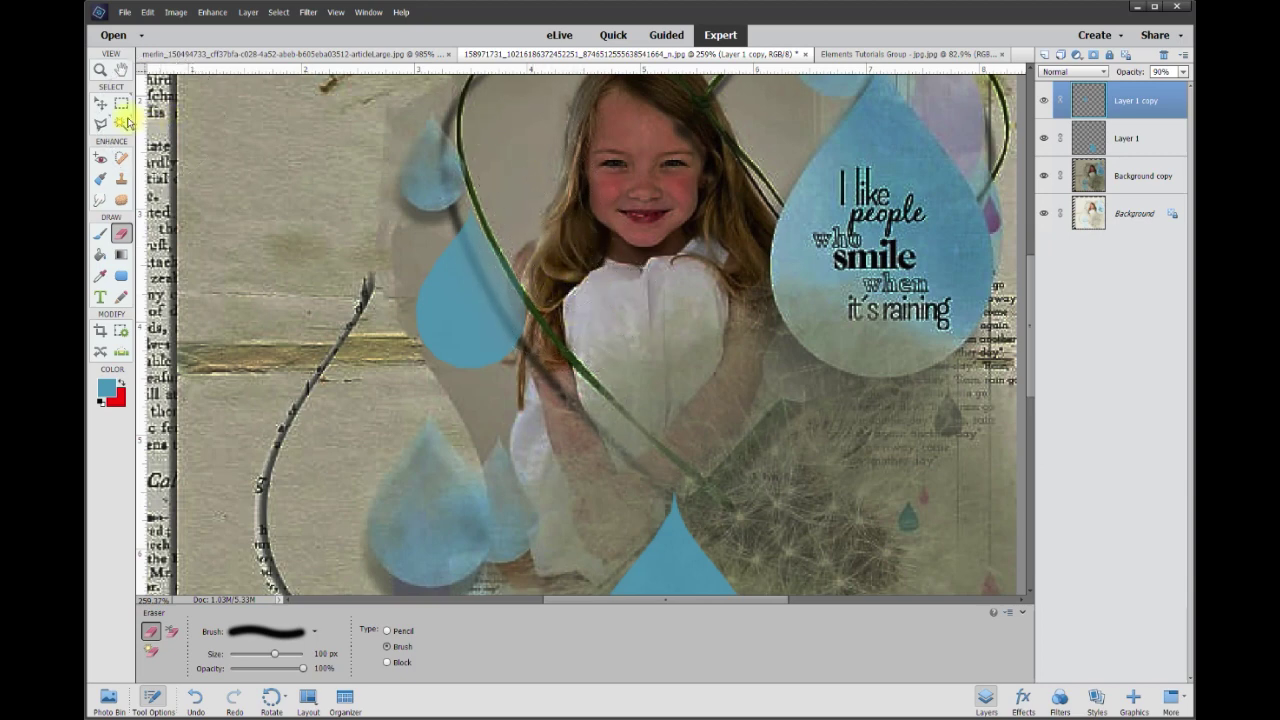
{"action": "key", "text": "v"}
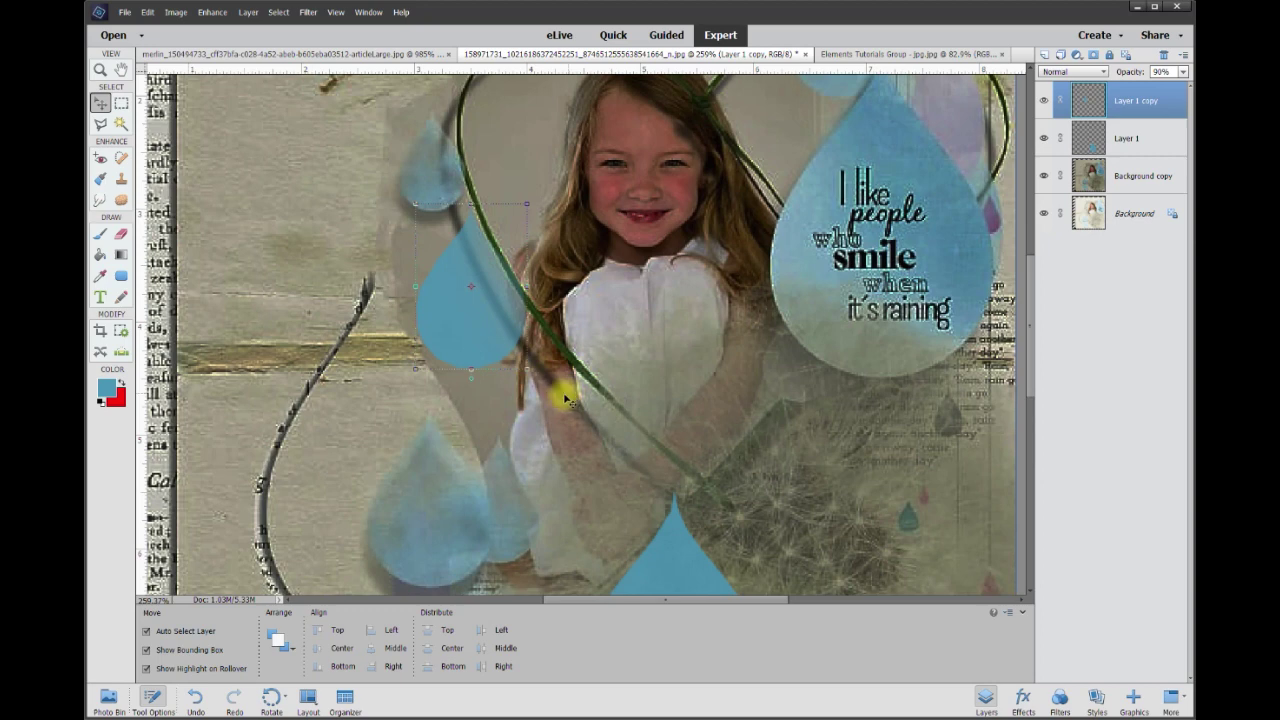
Step: Give the small droplet a Drop Shadow: 62° angle, size 8, distance 11, opacity 58%
{"action": "right_click", "coordinate": [464, 343]}
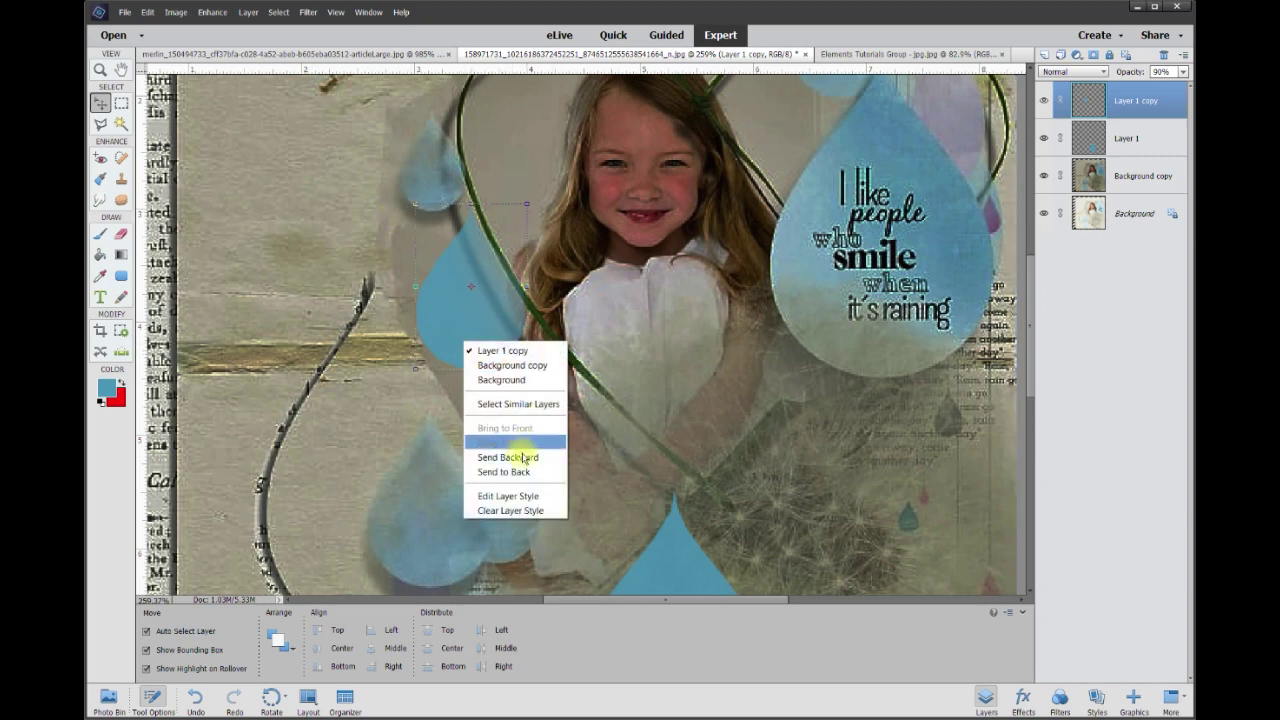
{"action": "left_click", "coordinate": [512, 496]}
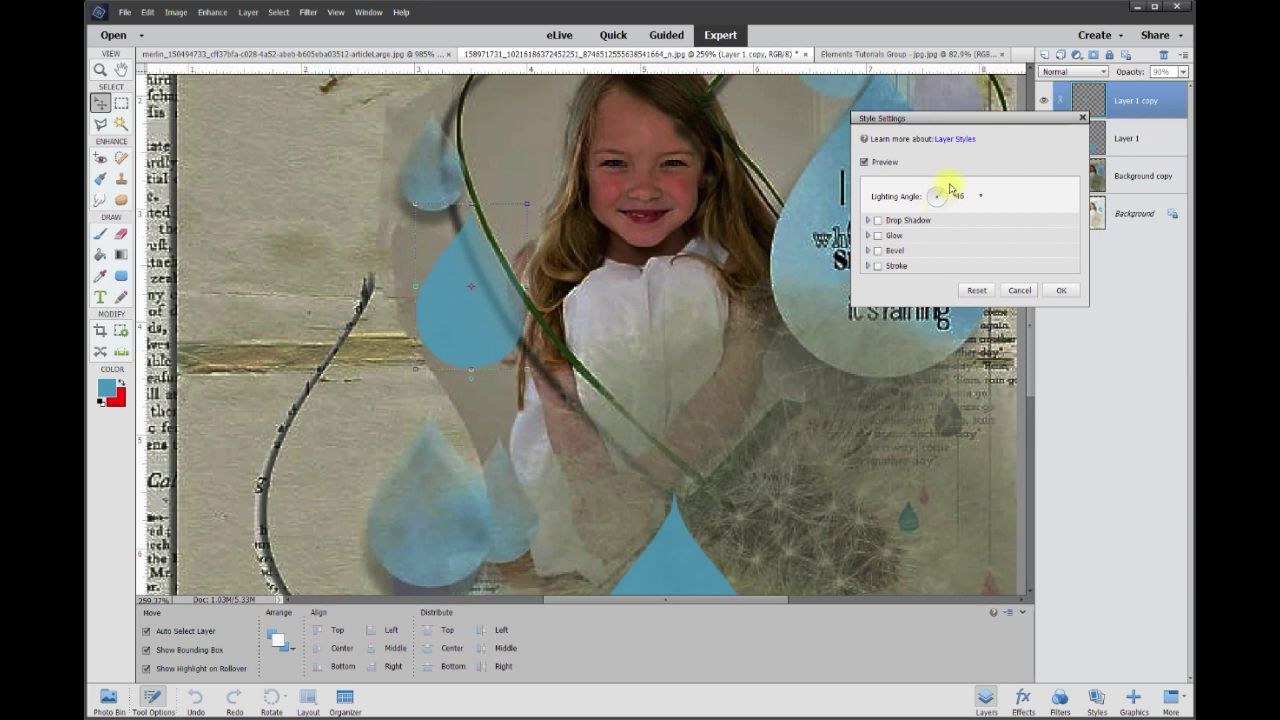
{"action": "left_click", "coordinate": [956, 195]}
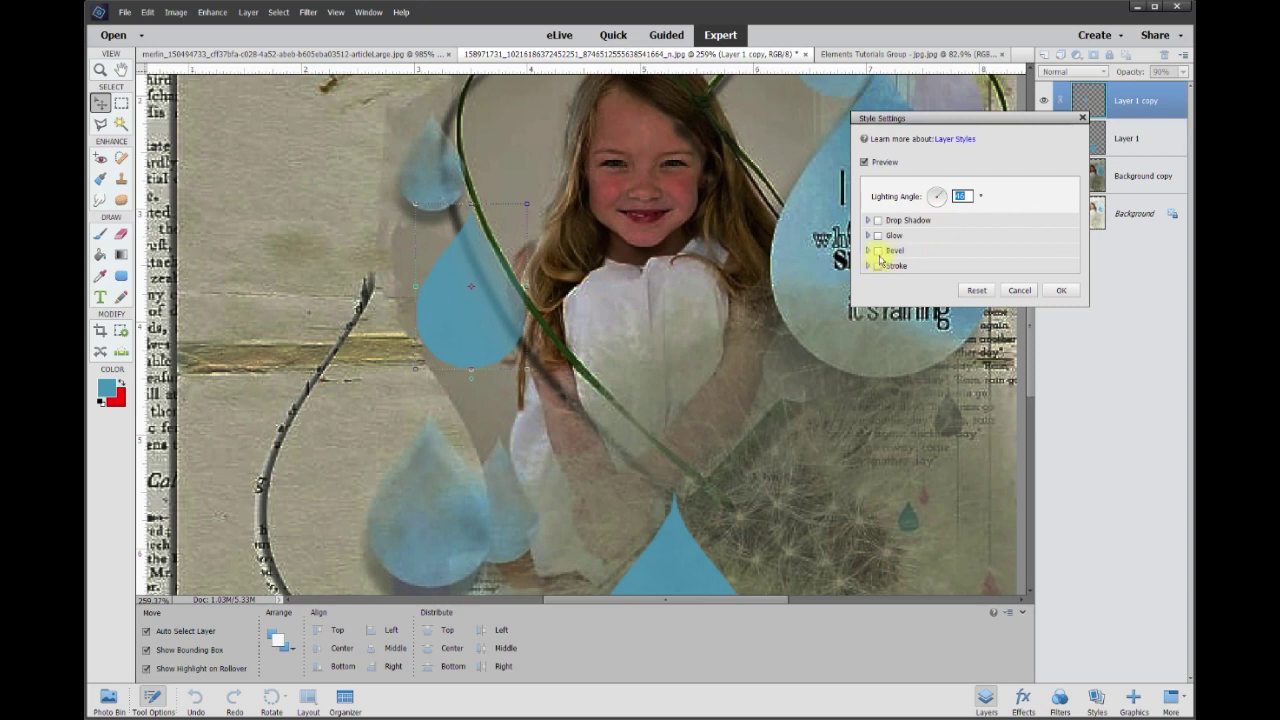
{"action": "left_click", "coordinate": [878, 221]}
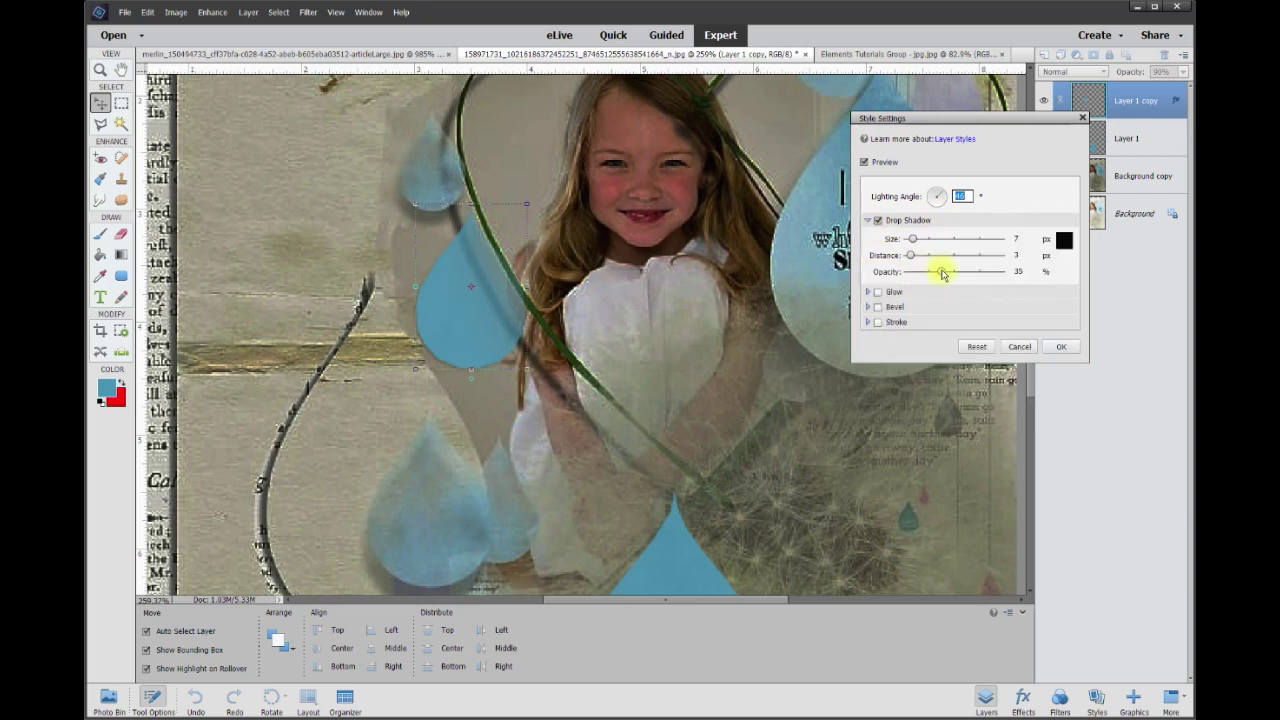
{"action": "left_click_drag", "start_coordinate": [940, 273], "coordinate": [965, 273]}
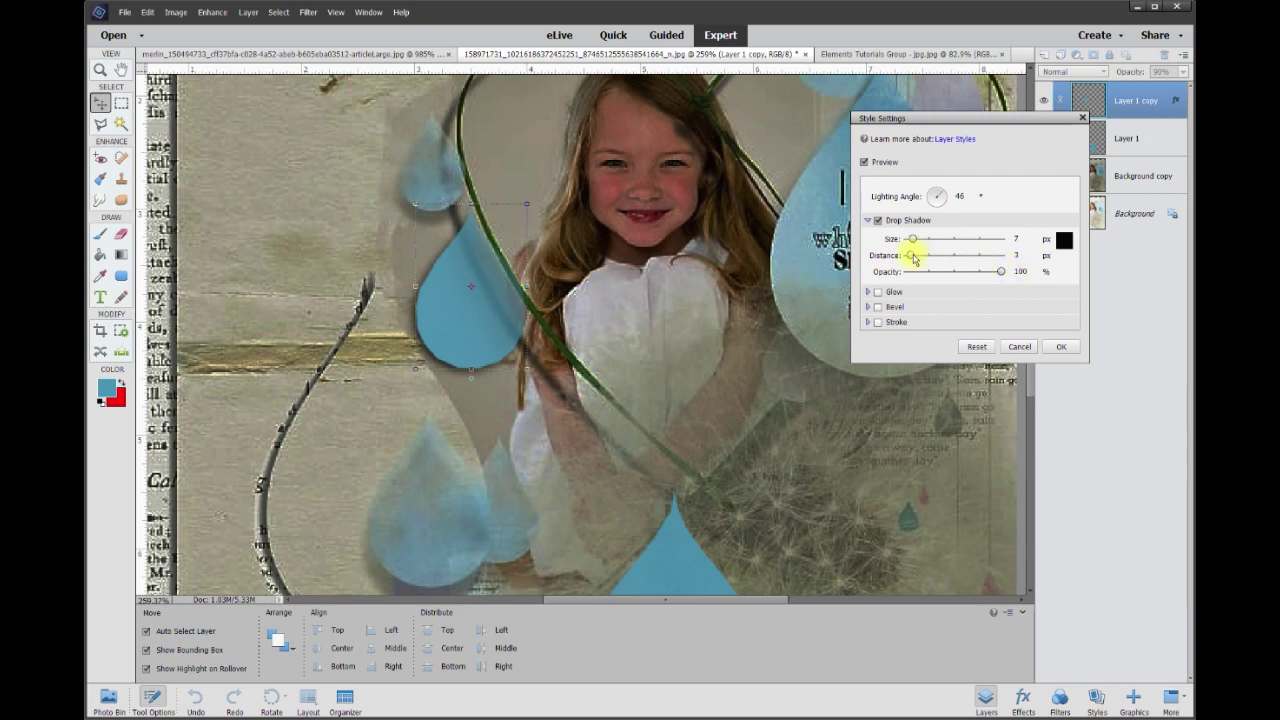
{"action": "left_click_drag", "start_coordinate": [913, 257], "coordinate": [919, 255]}
{"action": "key", "text": "shift+Tab"}
{"action": "type", "text": "62"}
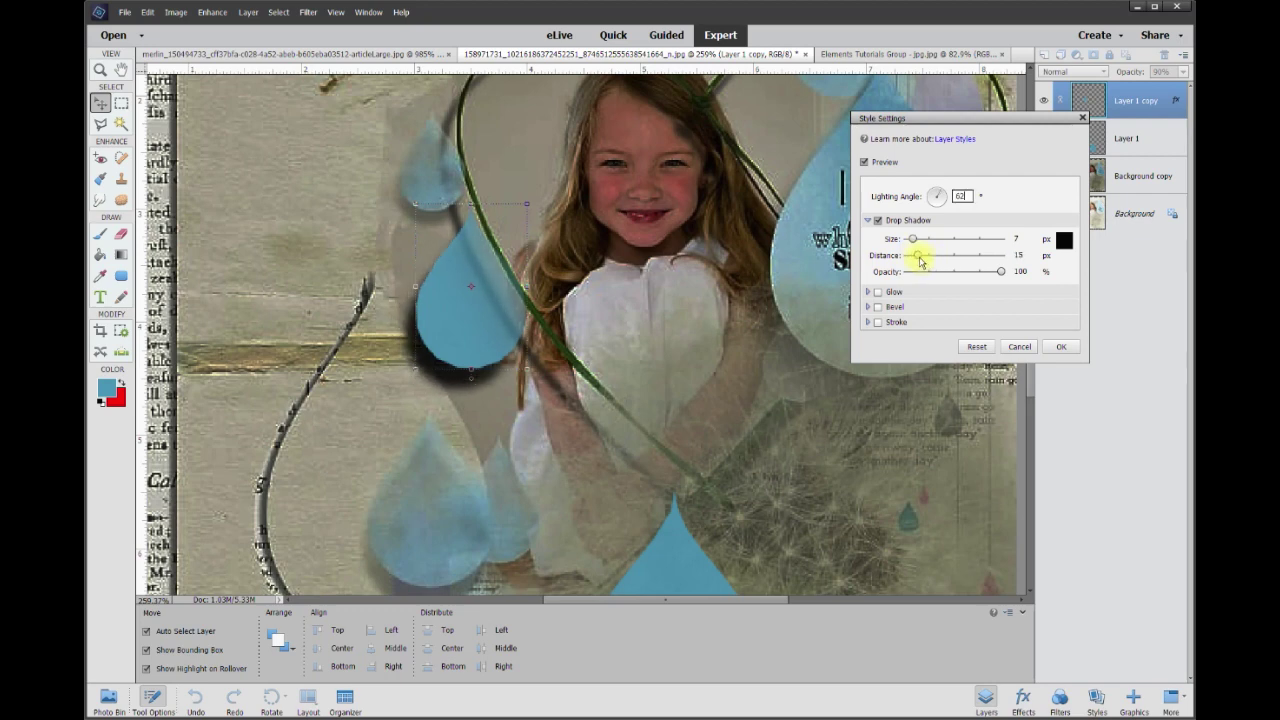
{"action": "left_click_drag", "start_coordinate": [920, 258], "coordinate": [916, 258]}
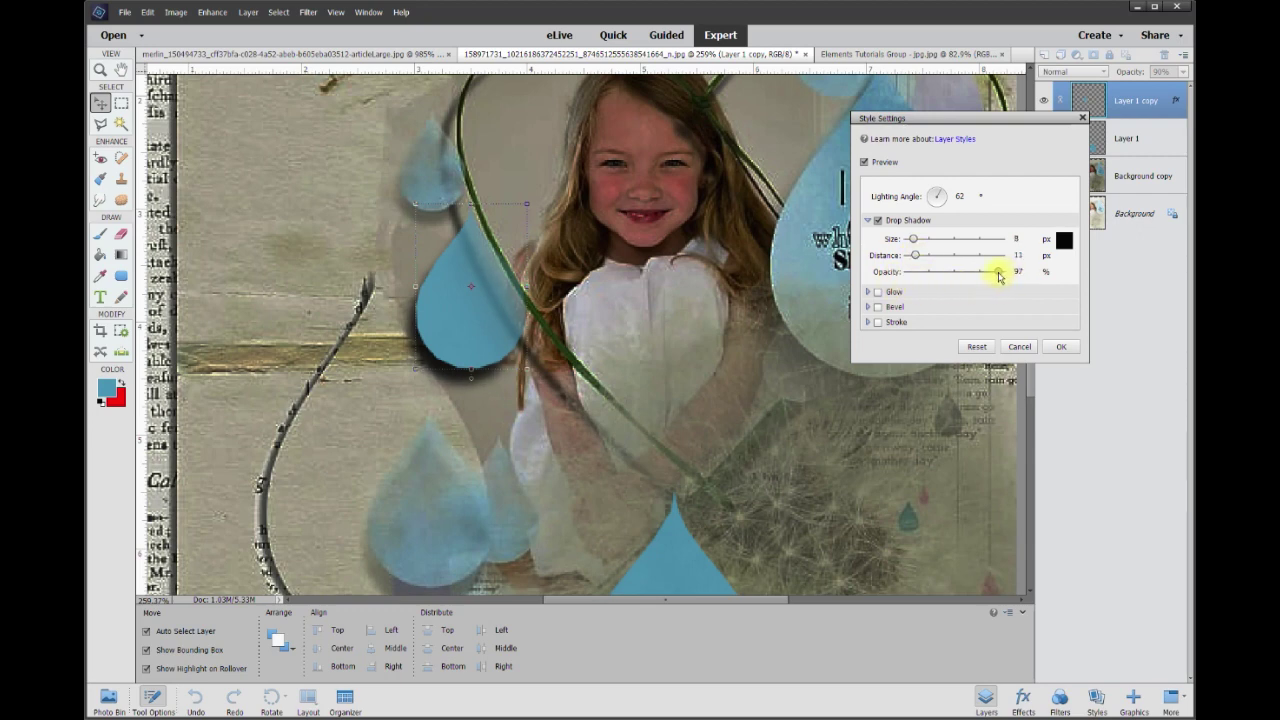
{"action": "left_click_drag", "start_coordinate": [992, 274], "coordinate": [986, 274]}
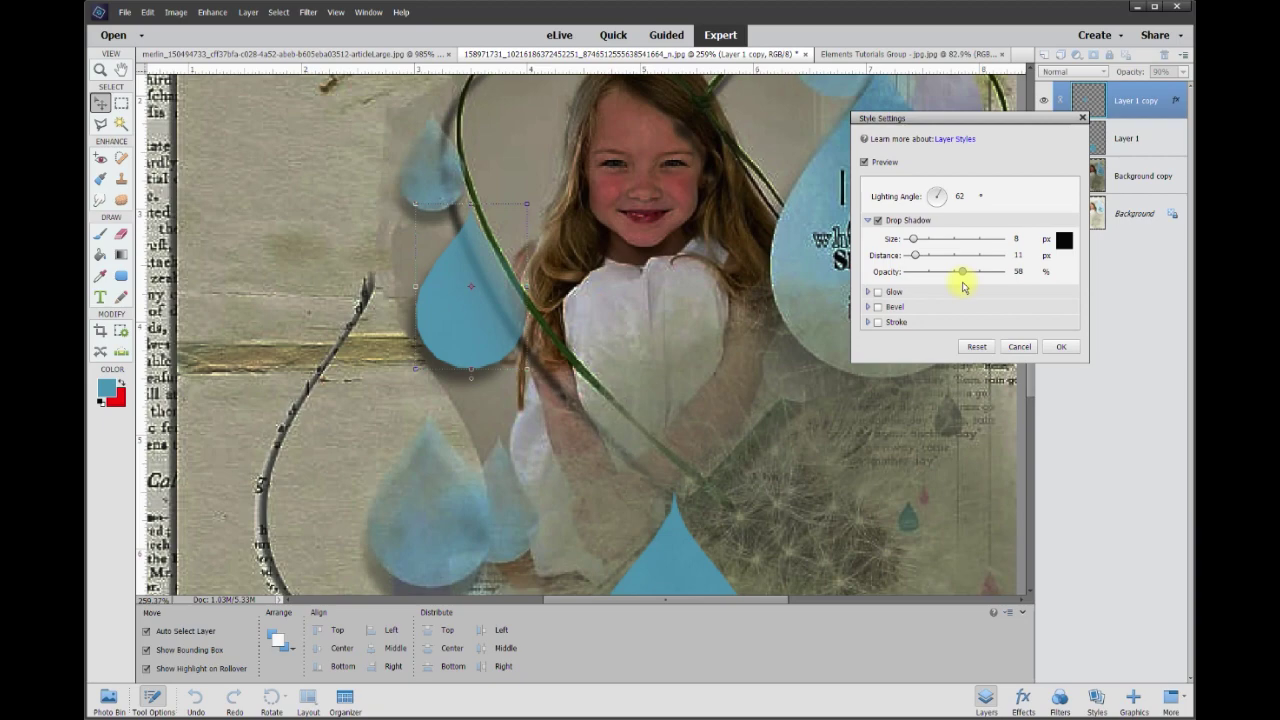
{"action": "left_click", "coordinate": [1058, 348]}
{"action": "scroll", "coordinate": [745, 478], "scroll_direction": "down", "scroll_amount": 1}
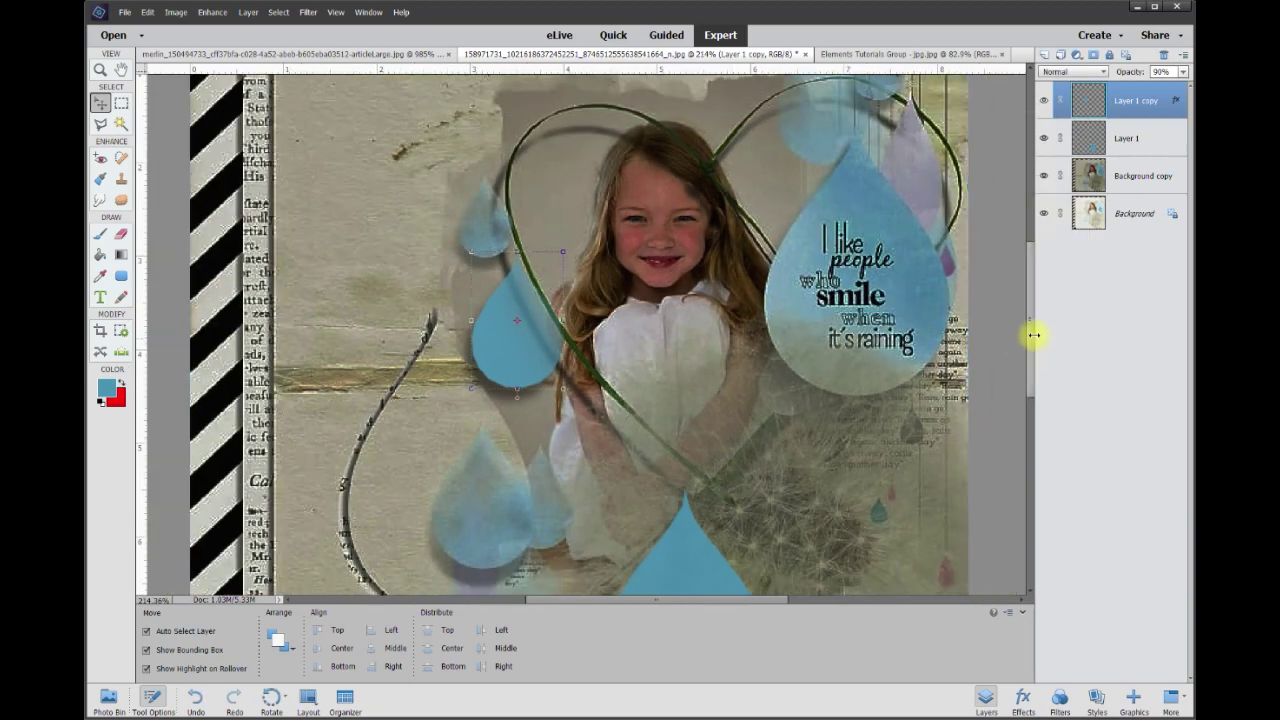
Step: Add a Drop Shadow to the large lower droplet: 62°, size 8, distance 17, opacity 72%
{"action": "left_click_drag", "start_coordinate": [1030, 345], "coordinate": [951, 406]}
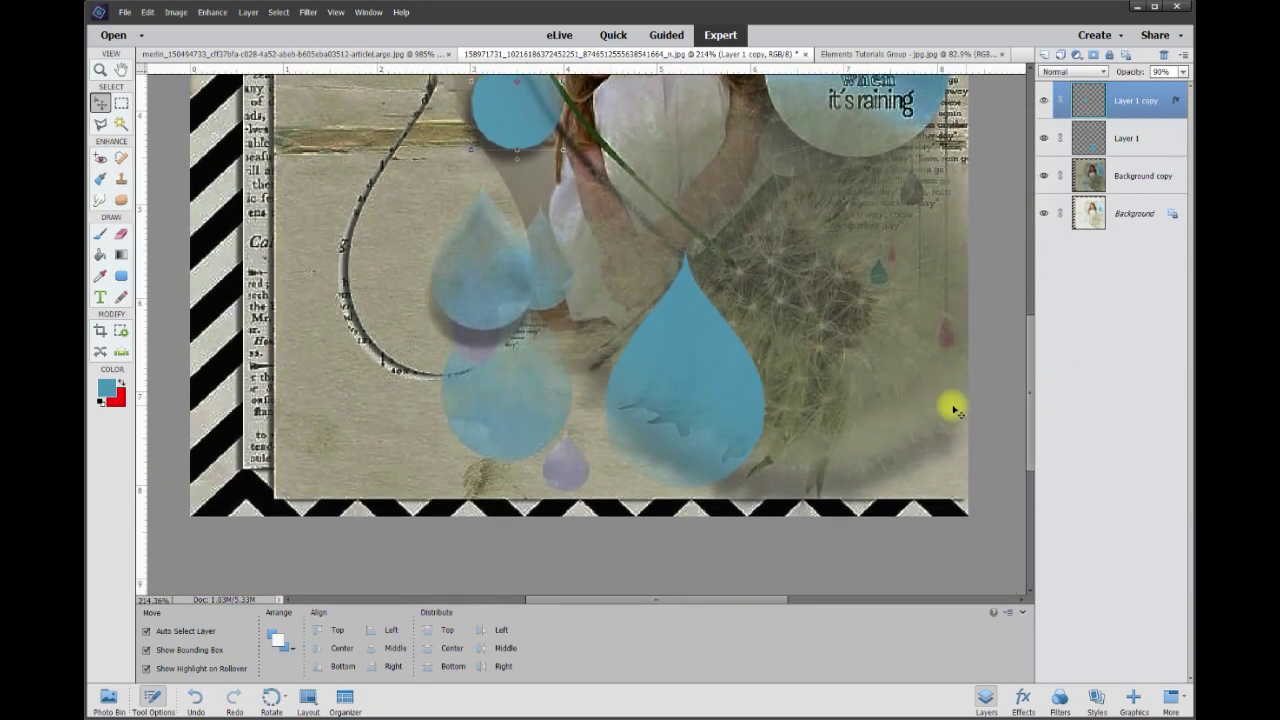
{"action": "left_click", "coordinate": [703, 380]}
{"action": "right_click", "coordinate": [715, 377]}
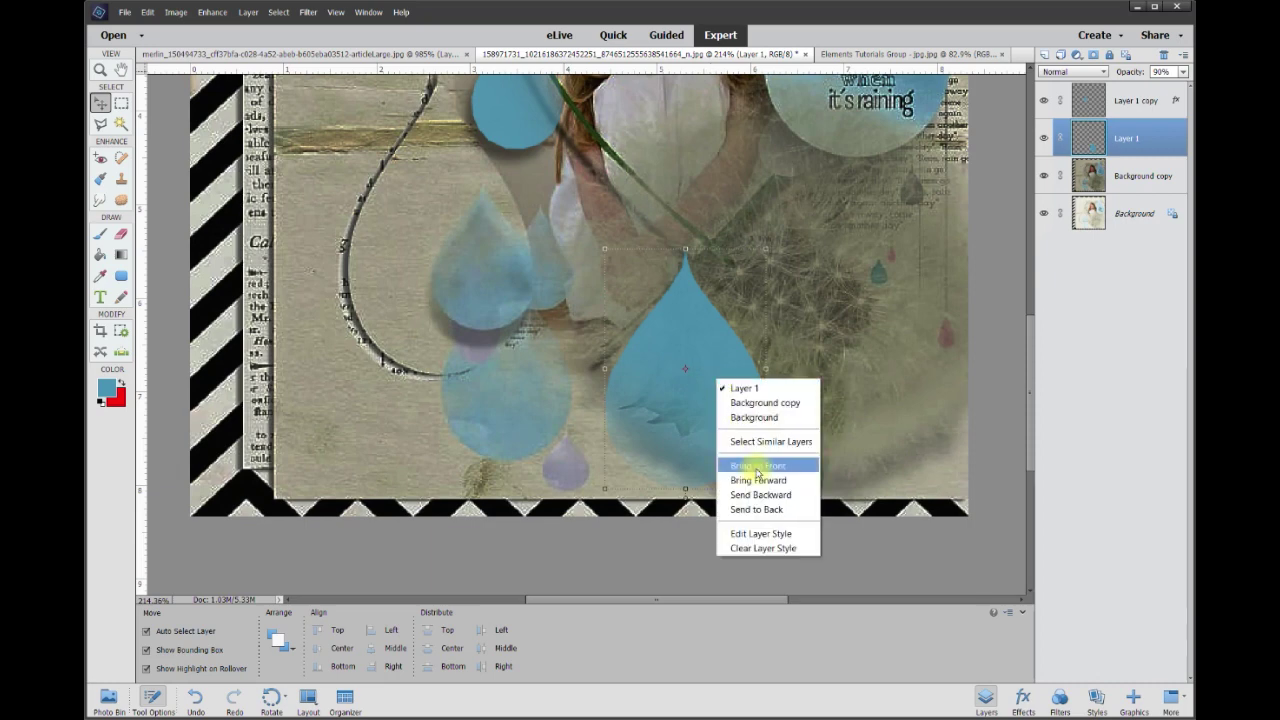
{"action": "left_click", "coordinate": [761, 536]}
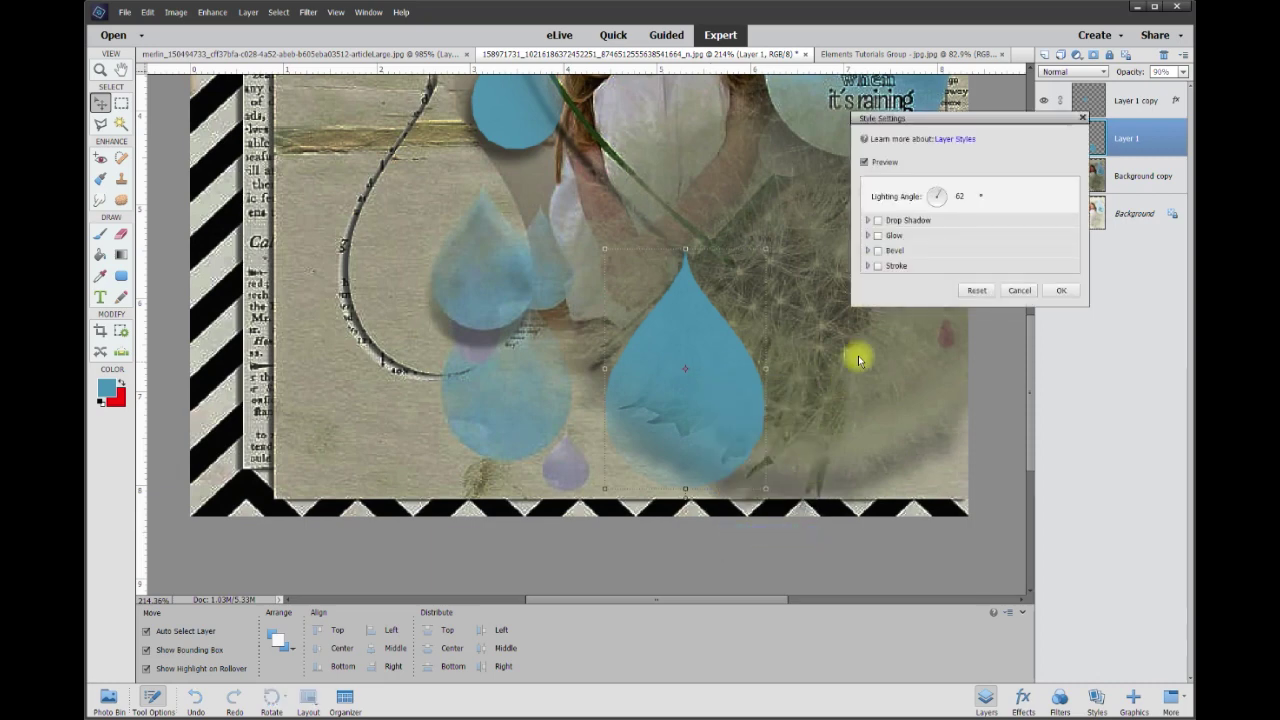
{"action": "left_click", "coordinate": [878, 220]}
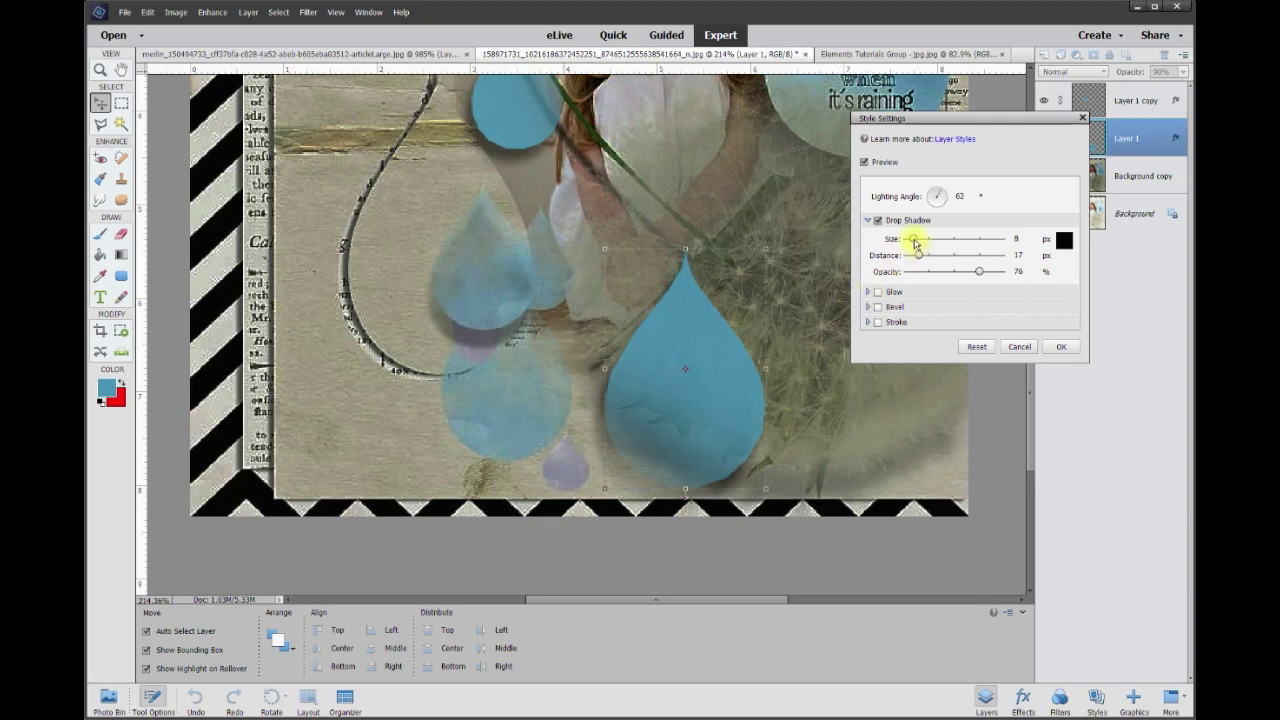
{"action": "left_click_drag", "start_coordinate": [913, 241], "coordinate": [910, 241]}
{"action": "left_click", "coordinate": [1059, 347]}
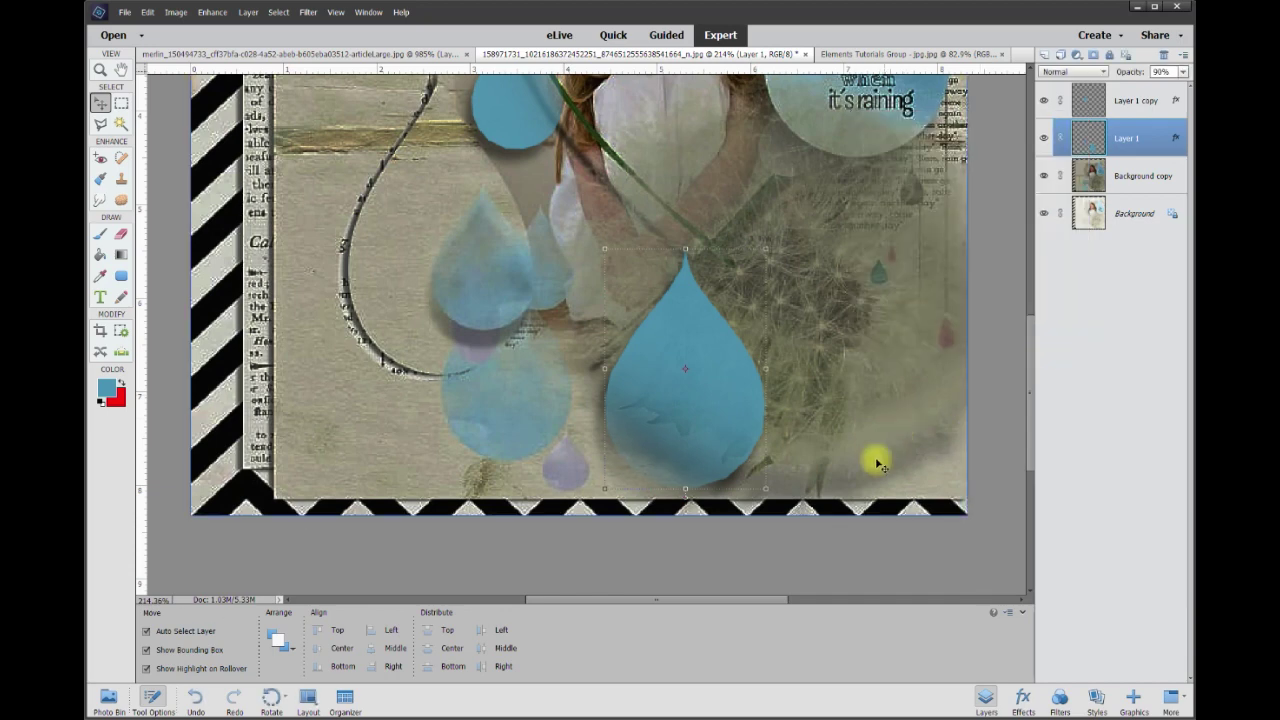
{"action": "scroll", "coordinate": [889, 494], "scroll_direction": "down", "scroll_amount": 3}
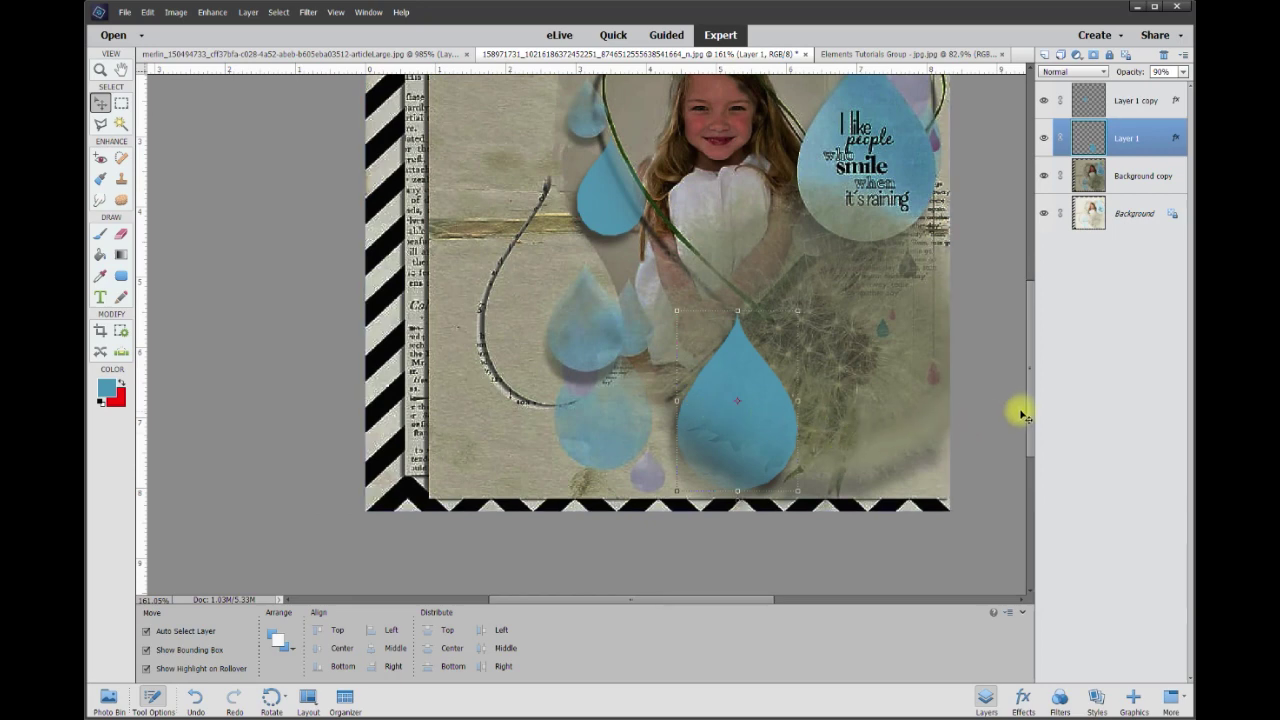
Step: Set the large bottom droplet layer (Layer 1) to 80% opacity
{"action": "left_click", "coordinate": [934, 414]}
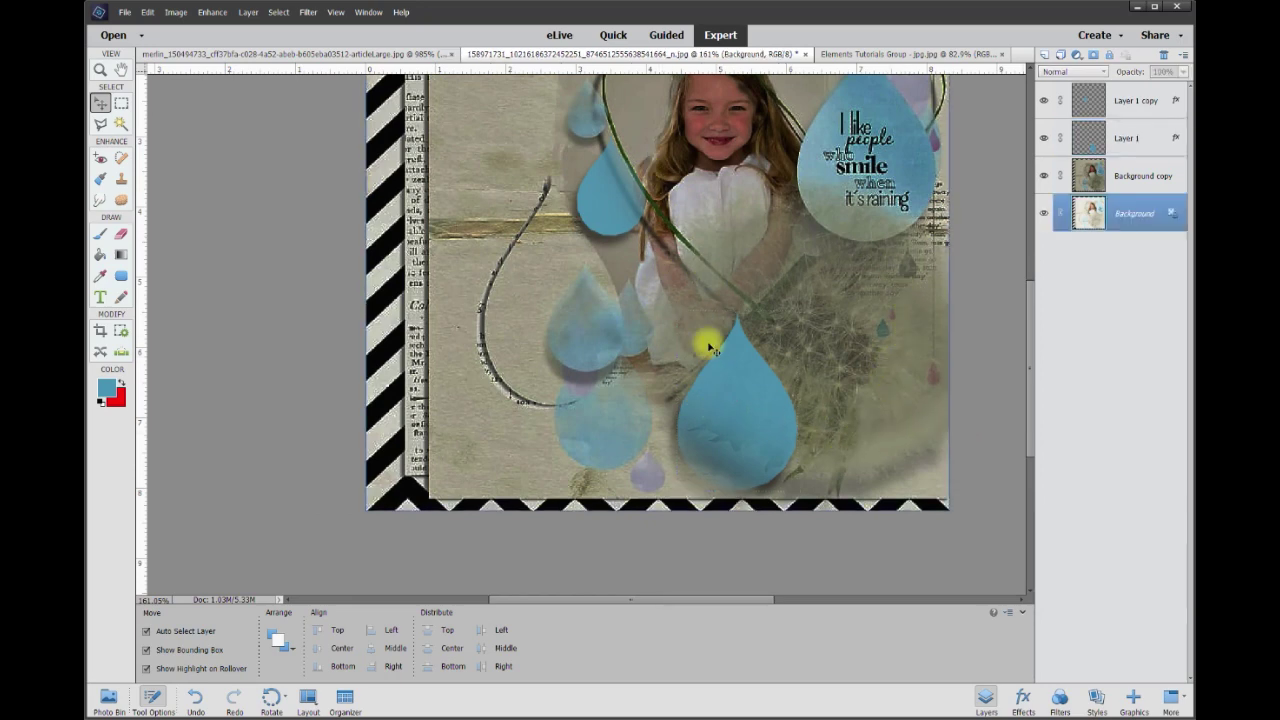
{"action": "left_click", "coordinate": [731, 400]}
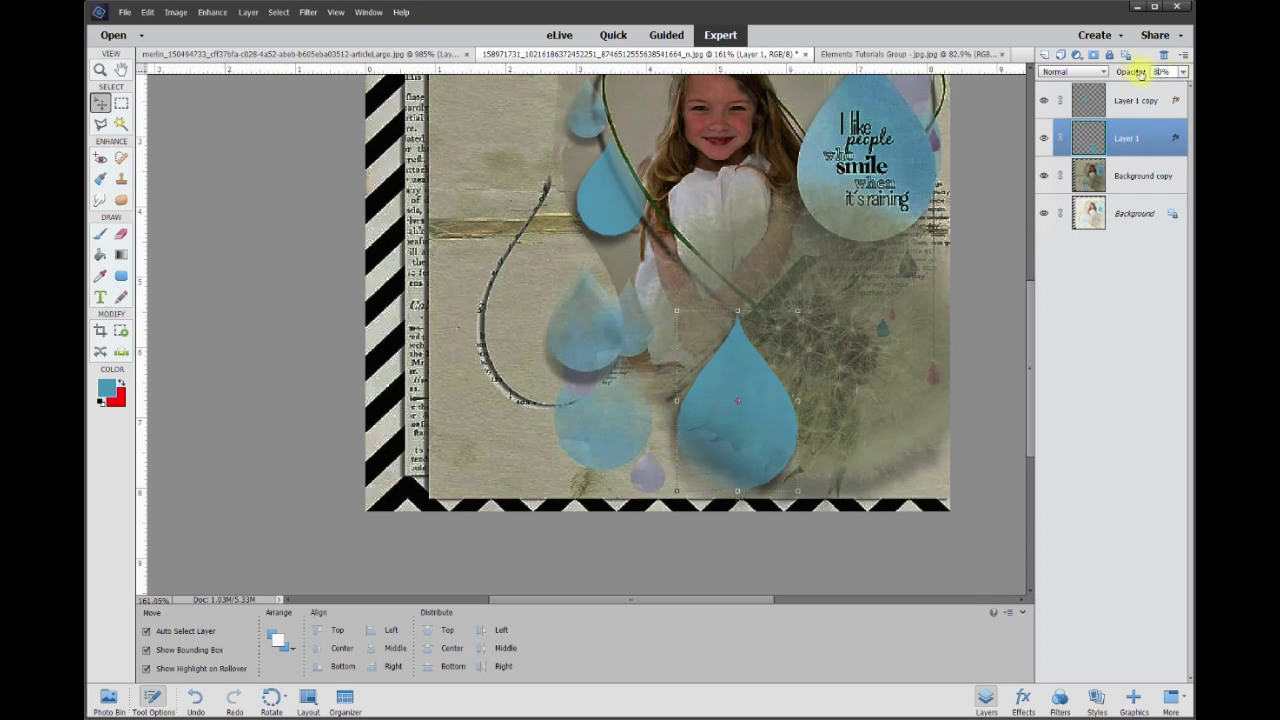
{"action": "left_click", "coordinate": [735, 439]}
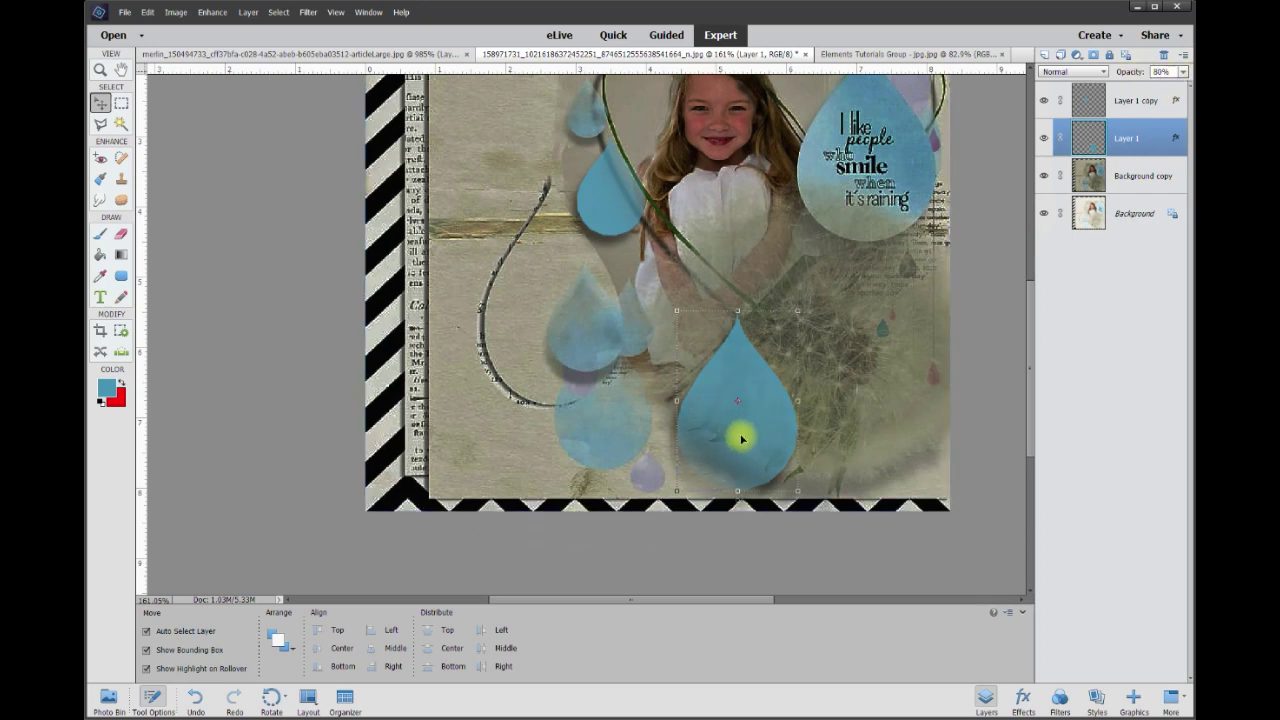
Step: Set the small droplet left of the face (Layer 1 copy) to 80% opacity, then deselect
{"action": "left_click", "coordinate": [608, 203]}
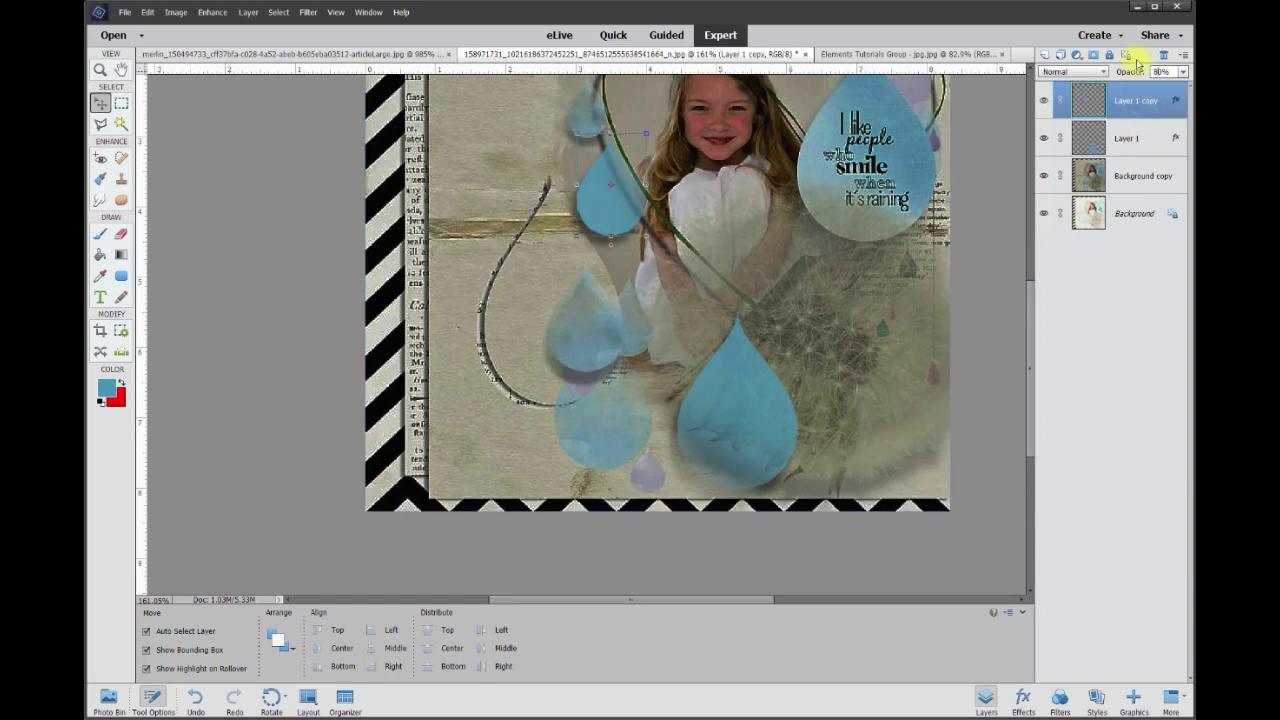
{"action": "left_click", "coordinate": [496, 256]}
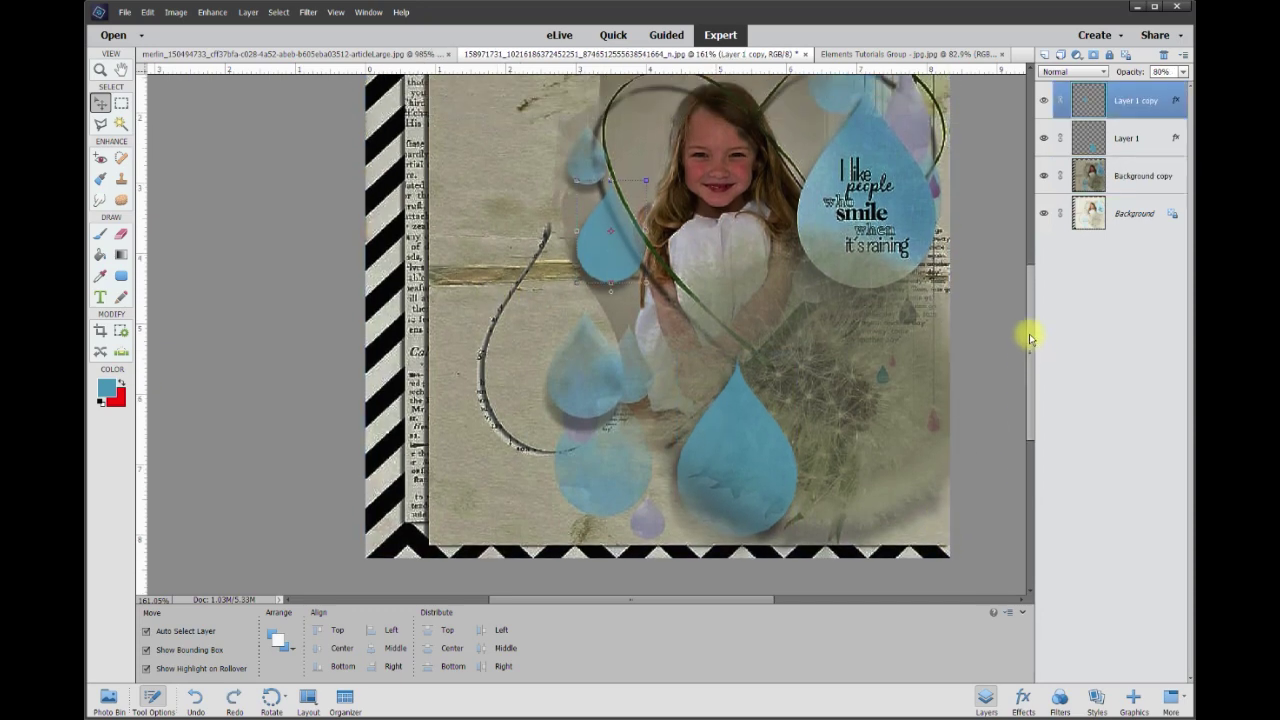
{"action": "scroll", "coordinate": [1030, 338], "scroll_direction": "up", "scroll_amount": 2}
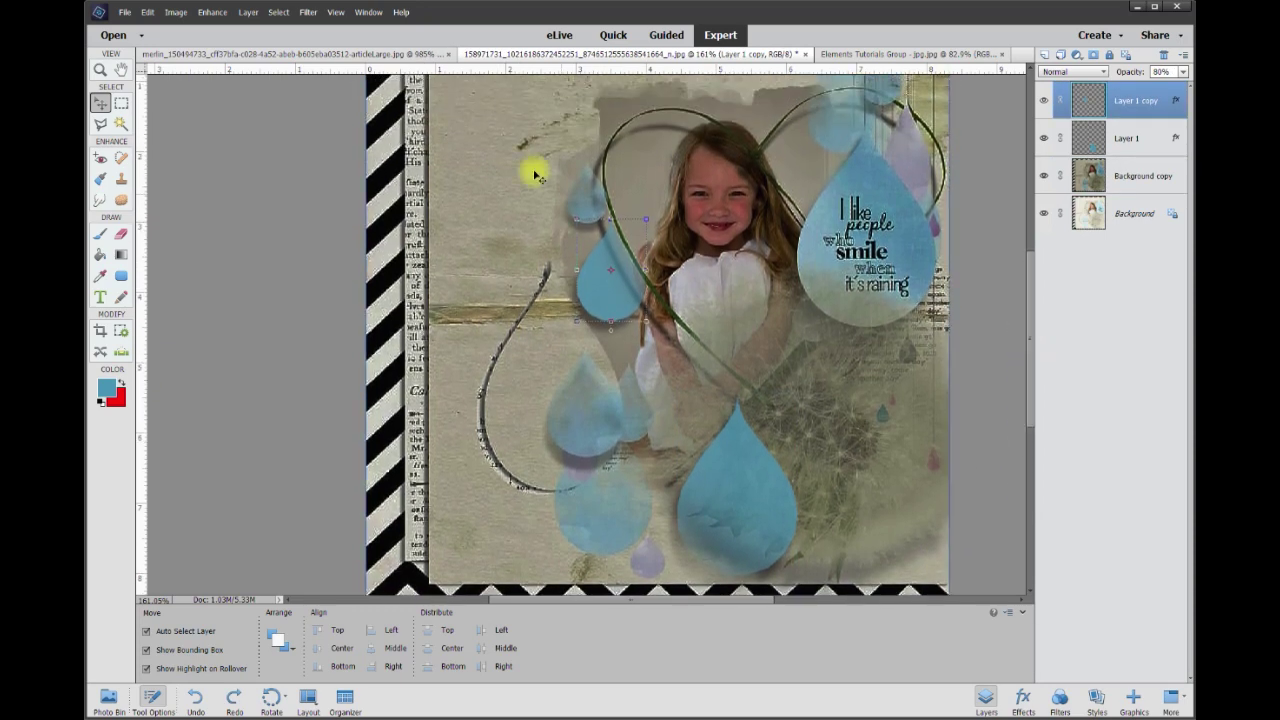
{"action": "scroll", "coordinate": [757, 414], "scroll_direction": "down", "scroll_amount": 2}
{"action": "left_click", "coordinate": [846, 405]}
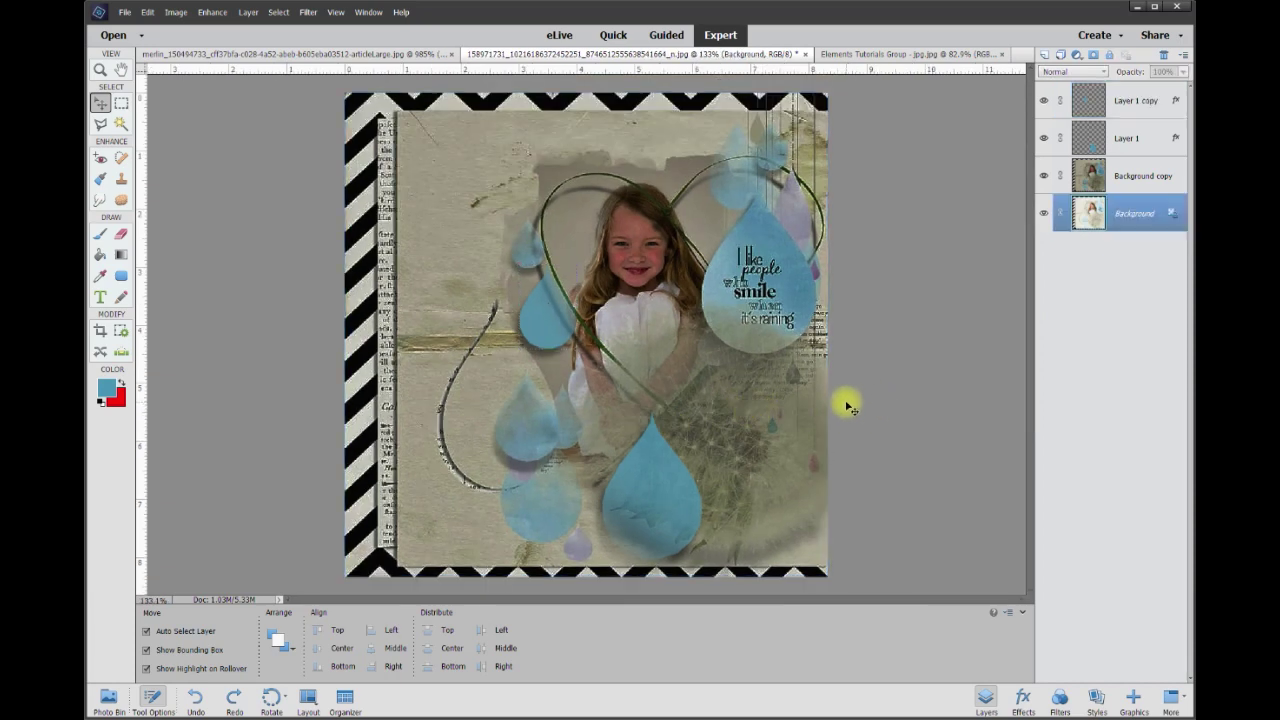